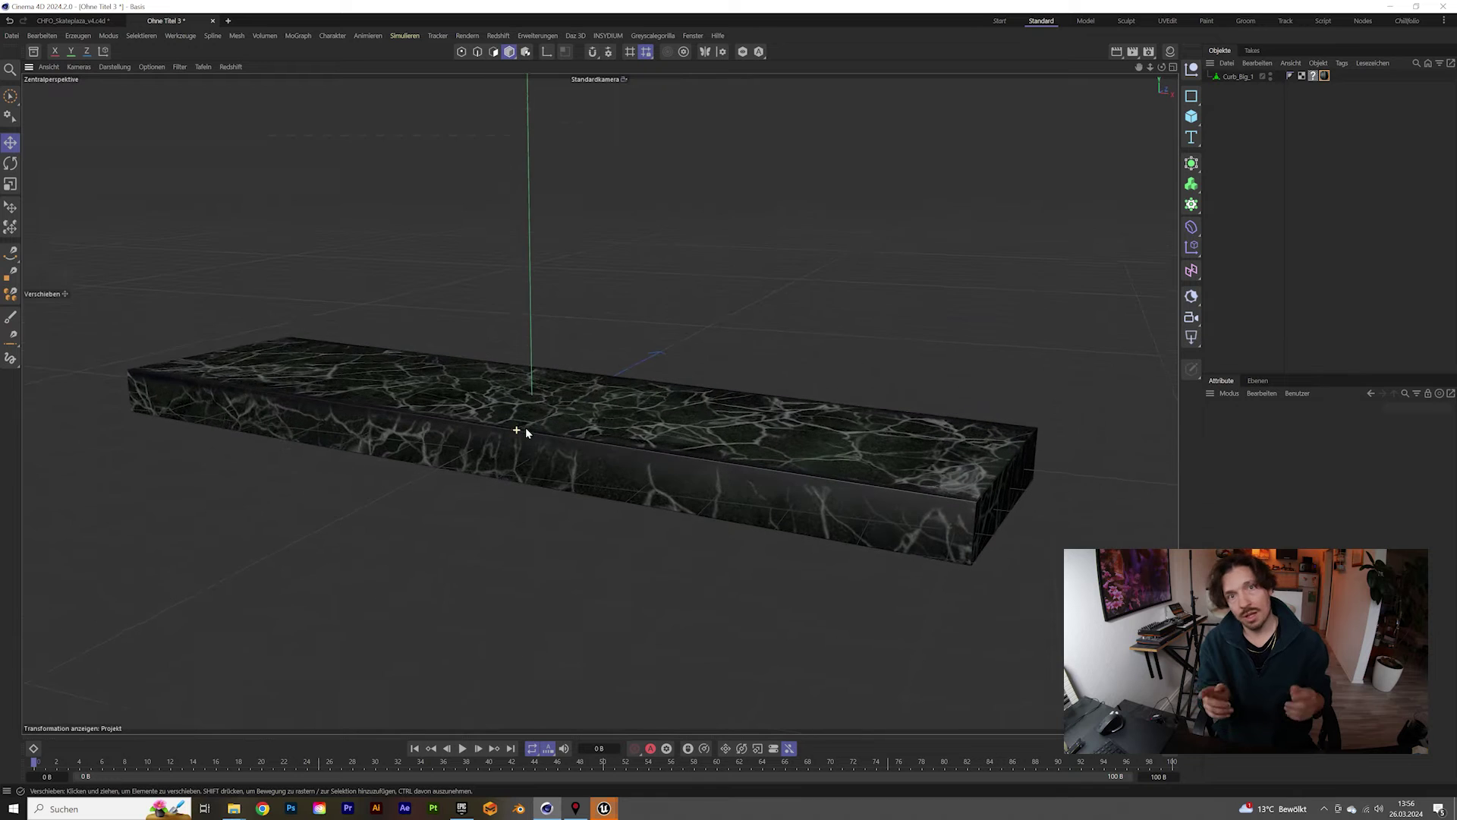
In Unreal Engine, set the curb mesh's collision complexity to Use Complex Collision As Simple.
click(1243, 78)
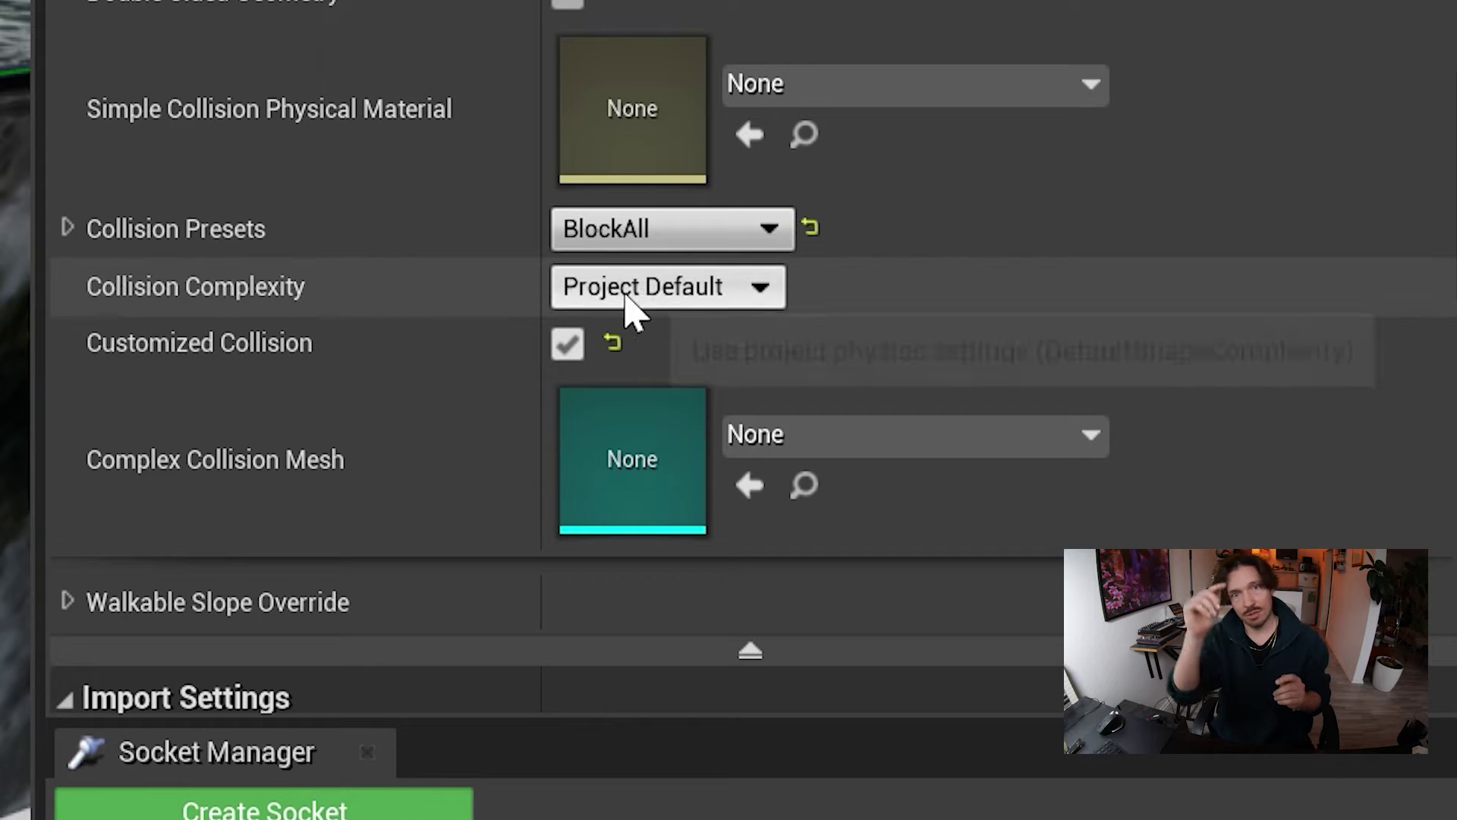
click(652, 302)
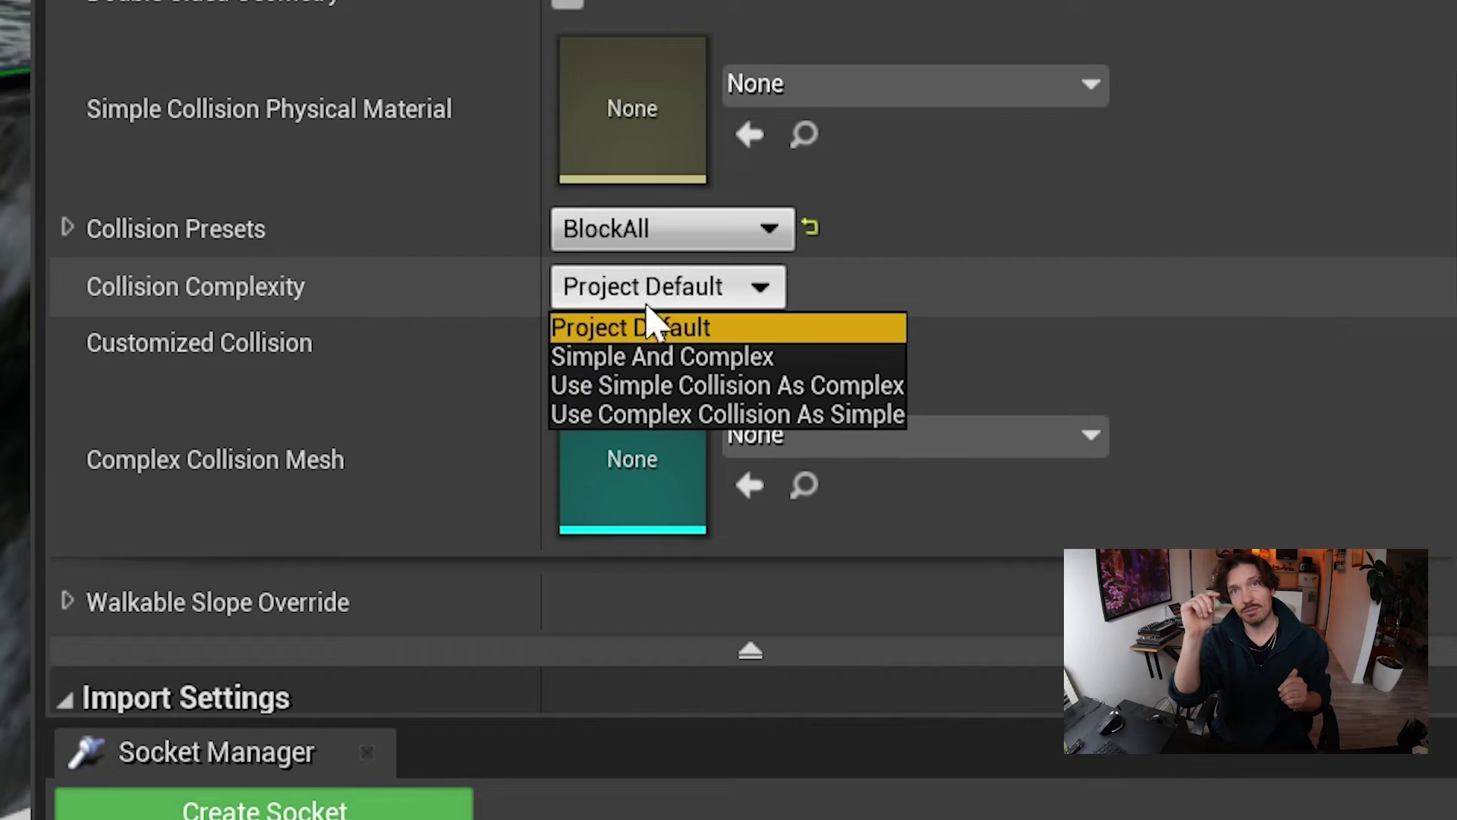
click(662, 416)
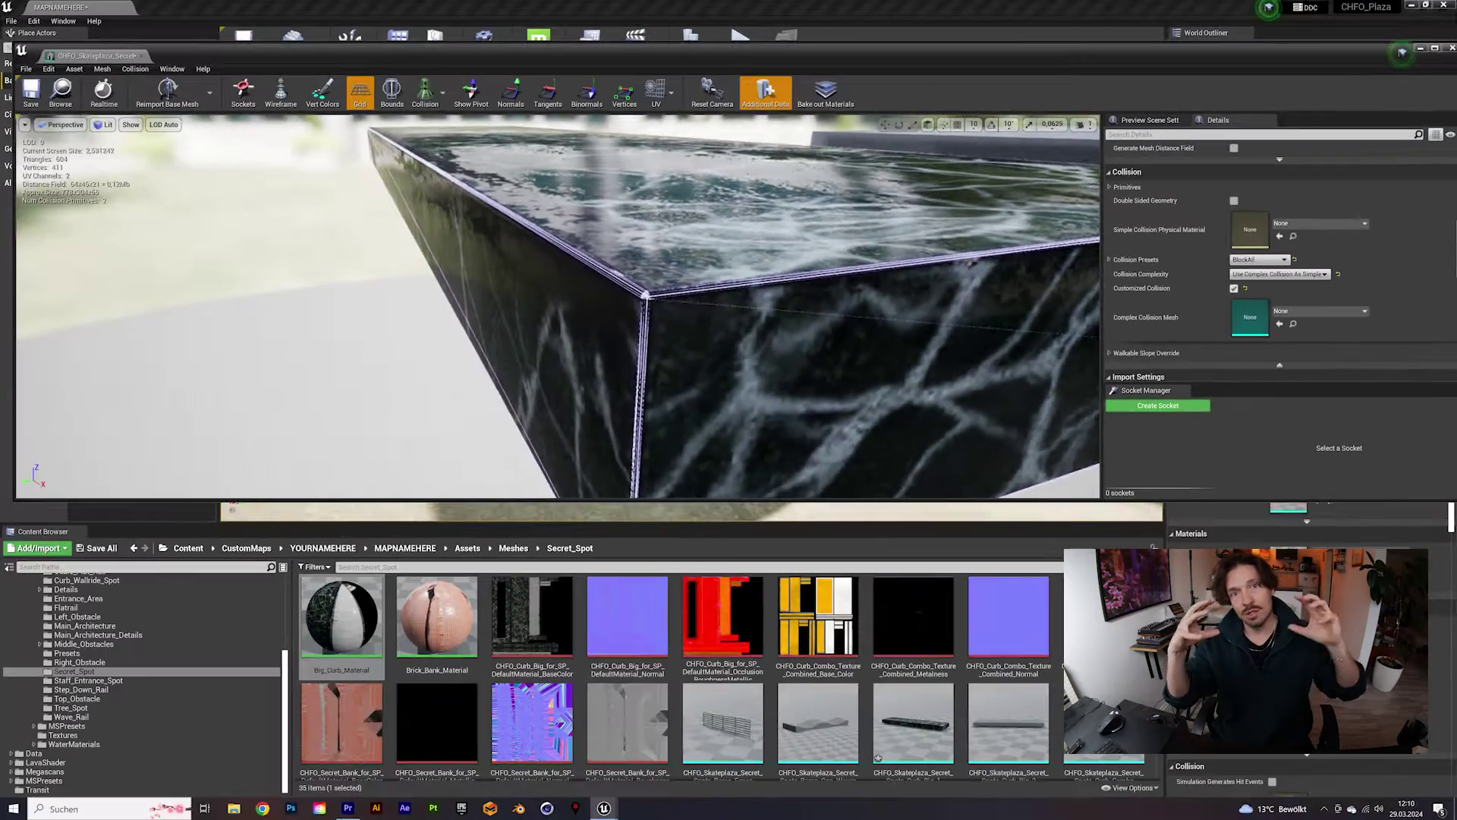
mouse_move(558, 307)
right_down()
mouse_move(510, 302)
mouse_move(557, 246)
mouse_move(563, 287)
right_up()
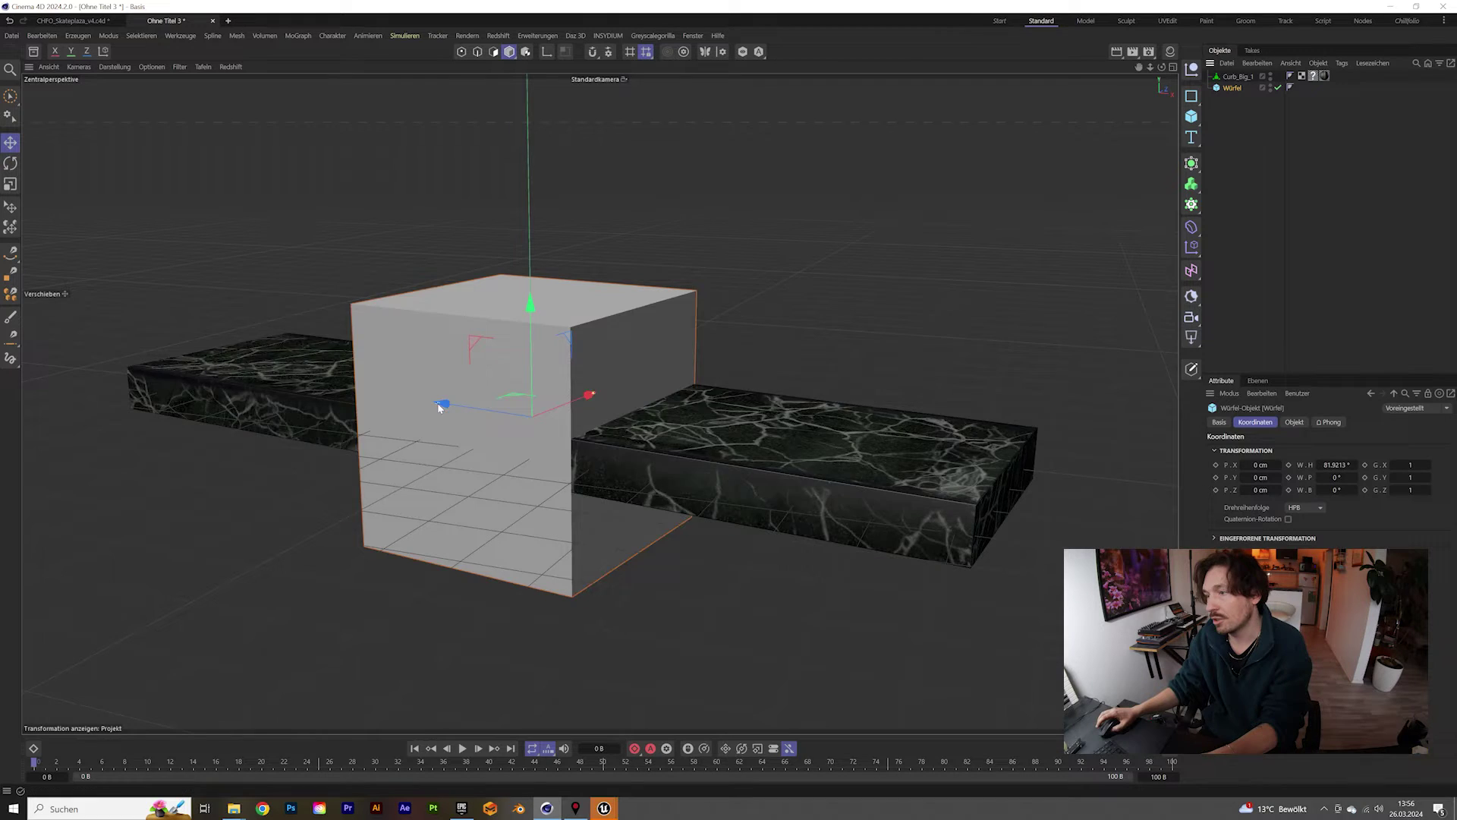
Resize the cube in the perspective and orthographic views to fit the marble top slab of the curb.
drag(437, 404, 208, 422)
middle_click(585, 351)
drag(901, 165, 901, 167)
mouse_move(890, 518)
mouse_down()
mouse_move(895, 534)
mouse_move(892, 517)
mouse_up()
scroll(893, 509, up, 3)
drag(890, 462, 890, 555)
scroll(883, 581, up, 3)
scroll(462, 293, up, 5)
scroll(933, 251, up, 5)
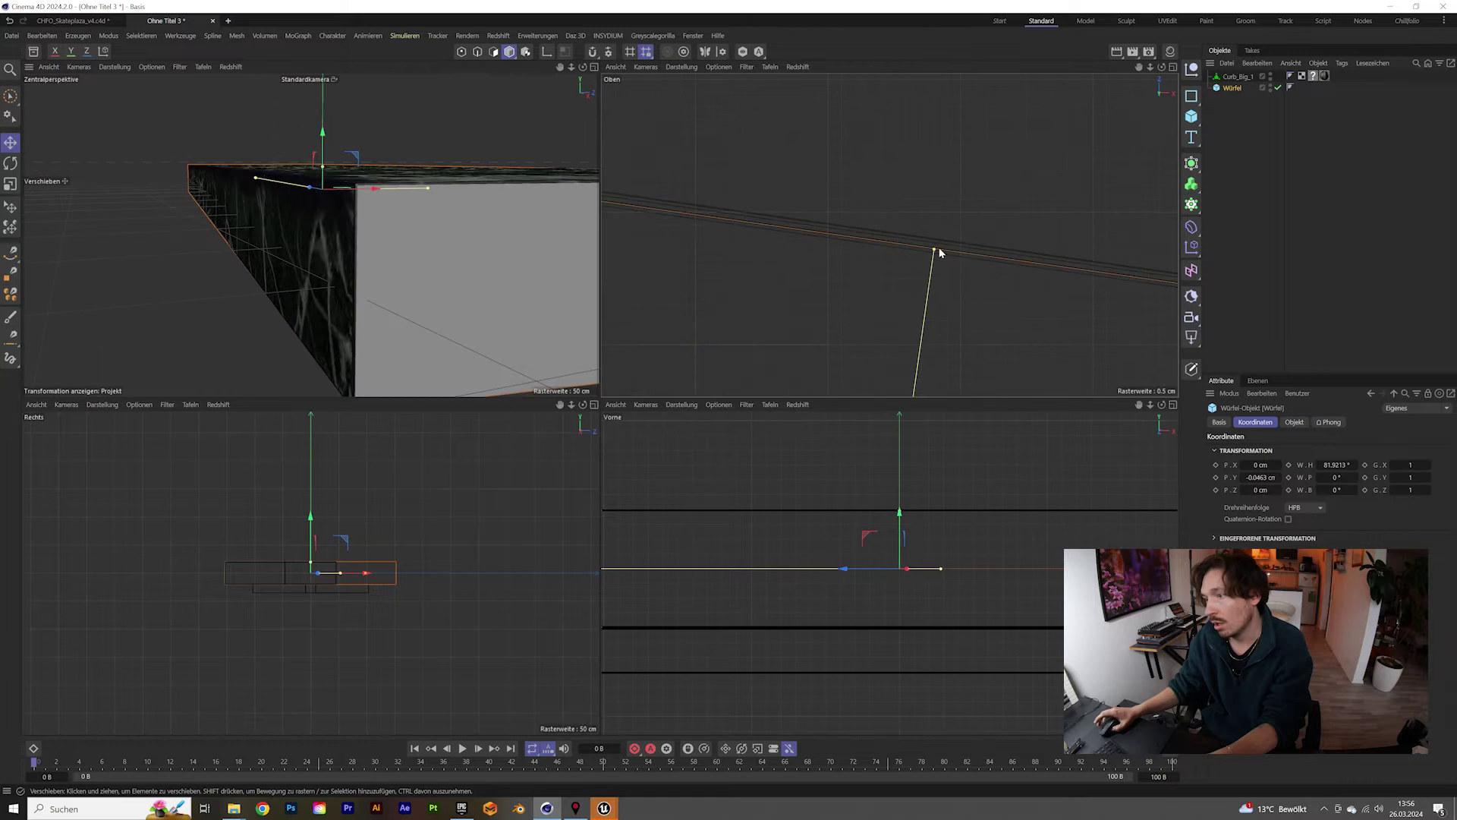
scroll(877, 480, up, 3)
scroll(446, 298, down, 5)
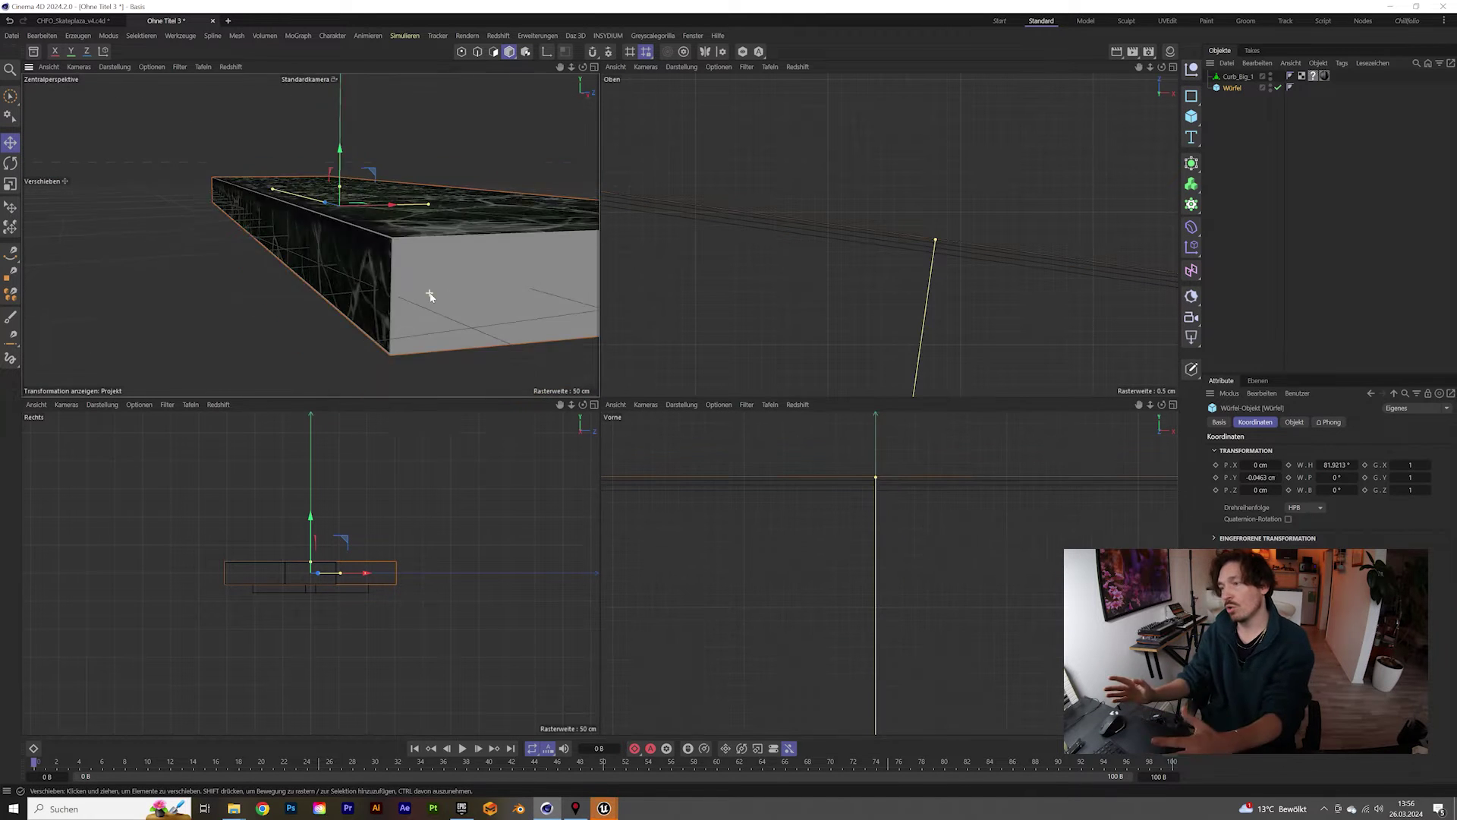
Fit a second, smaller cube around the curb's recessed base beneath the top slab.
scroll(367, 553, up, 5)
alt+drag(319, 319, 262, 261)
key(s)
scroll(651, 205, up, 5)
drag(625, 198, 797, 263)
scroll(941, 228, down, 10)
scroll(910, 178, up, 5)
drag(927, 119, 914, 243)
scroll(914, 237, up, 5)
scroll(326, 677, up, 3)
drag(341, 636, 344, 575)
Hide the Curb_Big_1 mesh and convert both fitted cubes to editable polygon objects.
alt+drag(384, 325, 631, 486)
middle_click(400, 282)
alt+double_click(1270, 88)
scroll(676, 485, up, 4)
click(690, 425)
key(c)
click(689, 501)
key(c)
Select the upper face of the lower box in polygon mode and enable snapping.
click(493, 52)
click(668, 543)
alt+drag(668, 544, 644, 564)
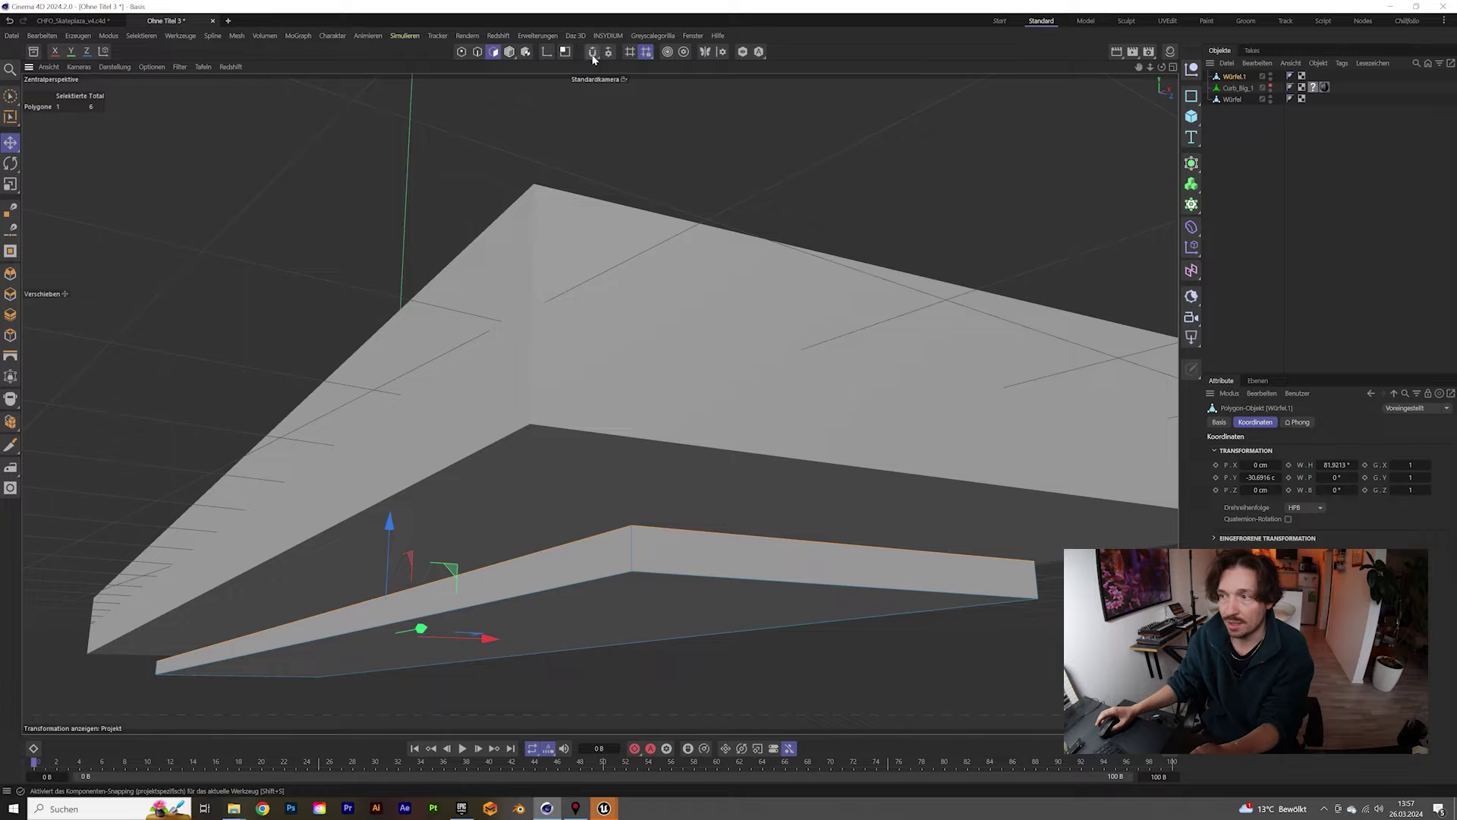
click(610, 52)
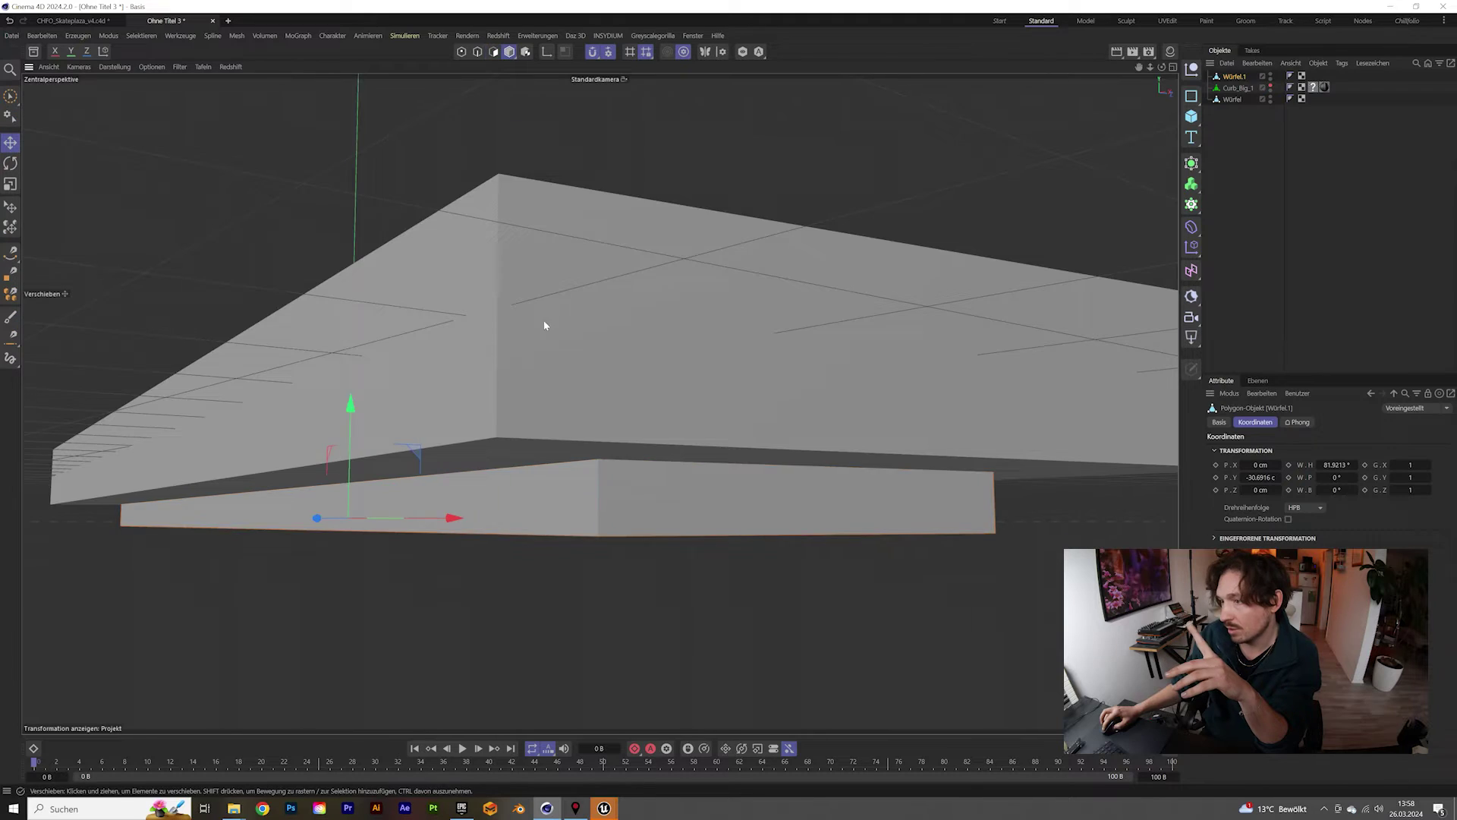
Parent both boxes to Curb_Big_1 and hide the curb mesh in the viewport.
alt+drag(543, 334, 752, 335)
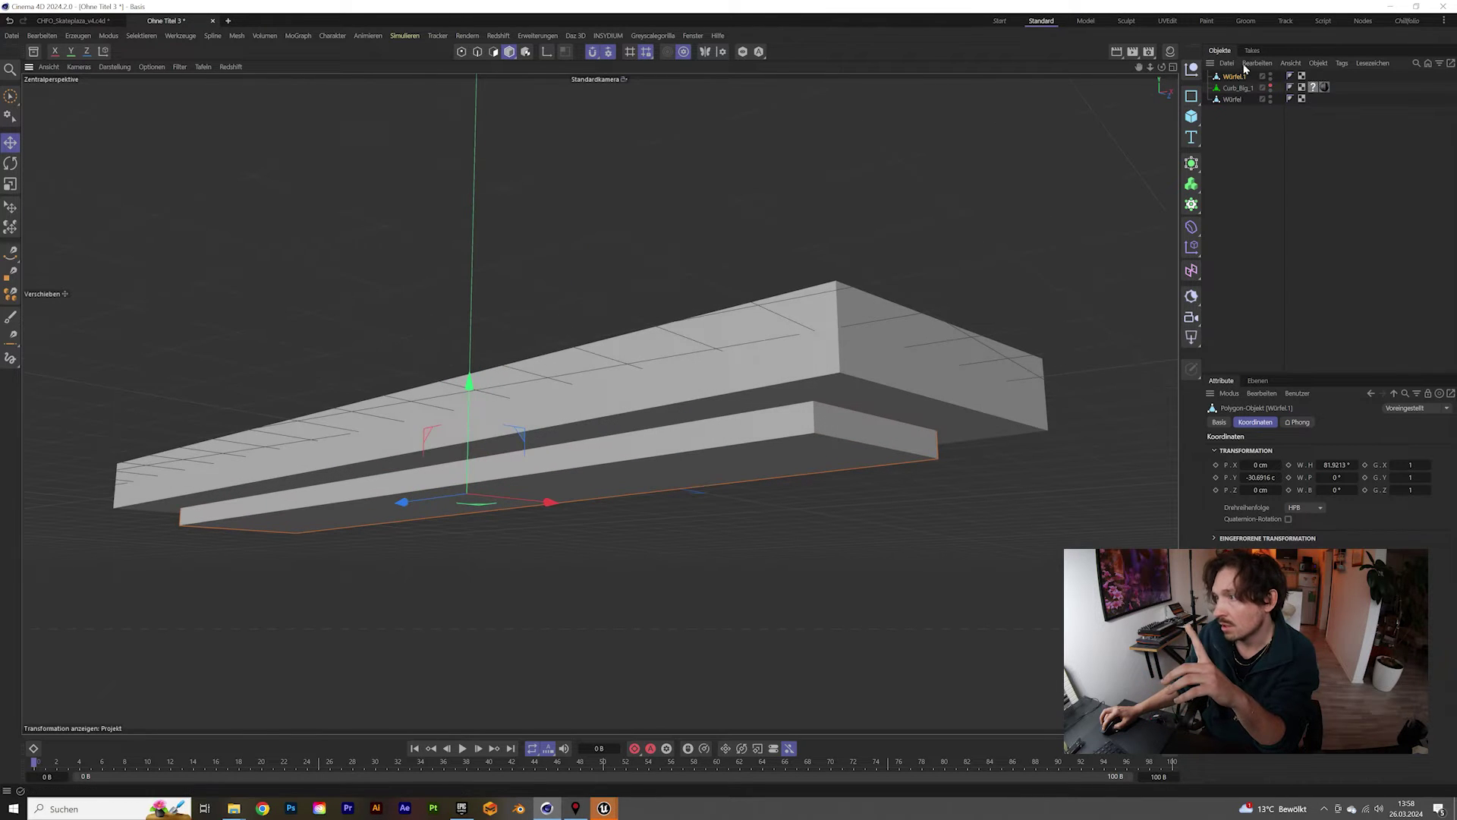
shift+click(1240, 99)
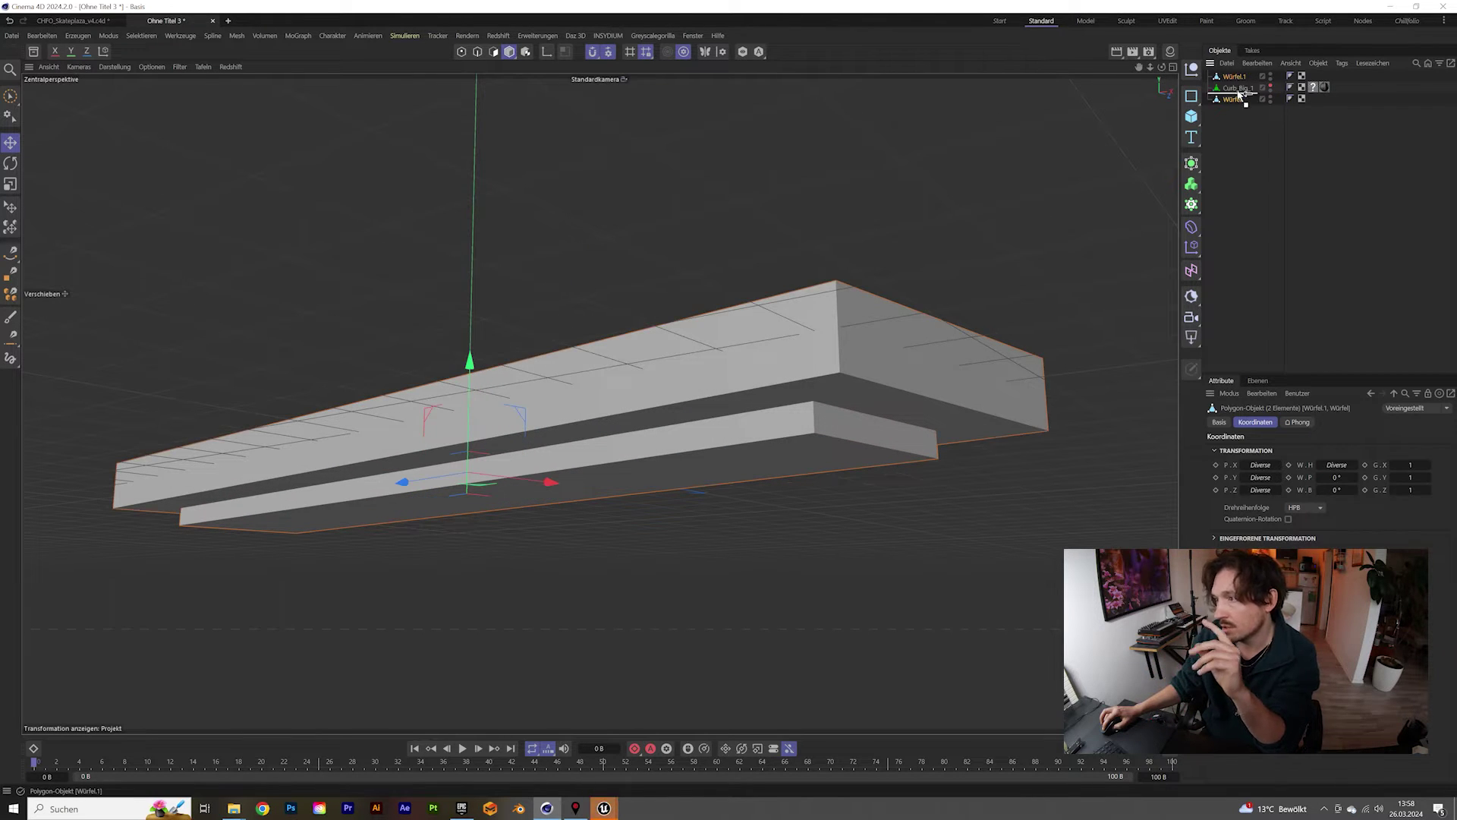
drag(1240, 91, 1242, 90)
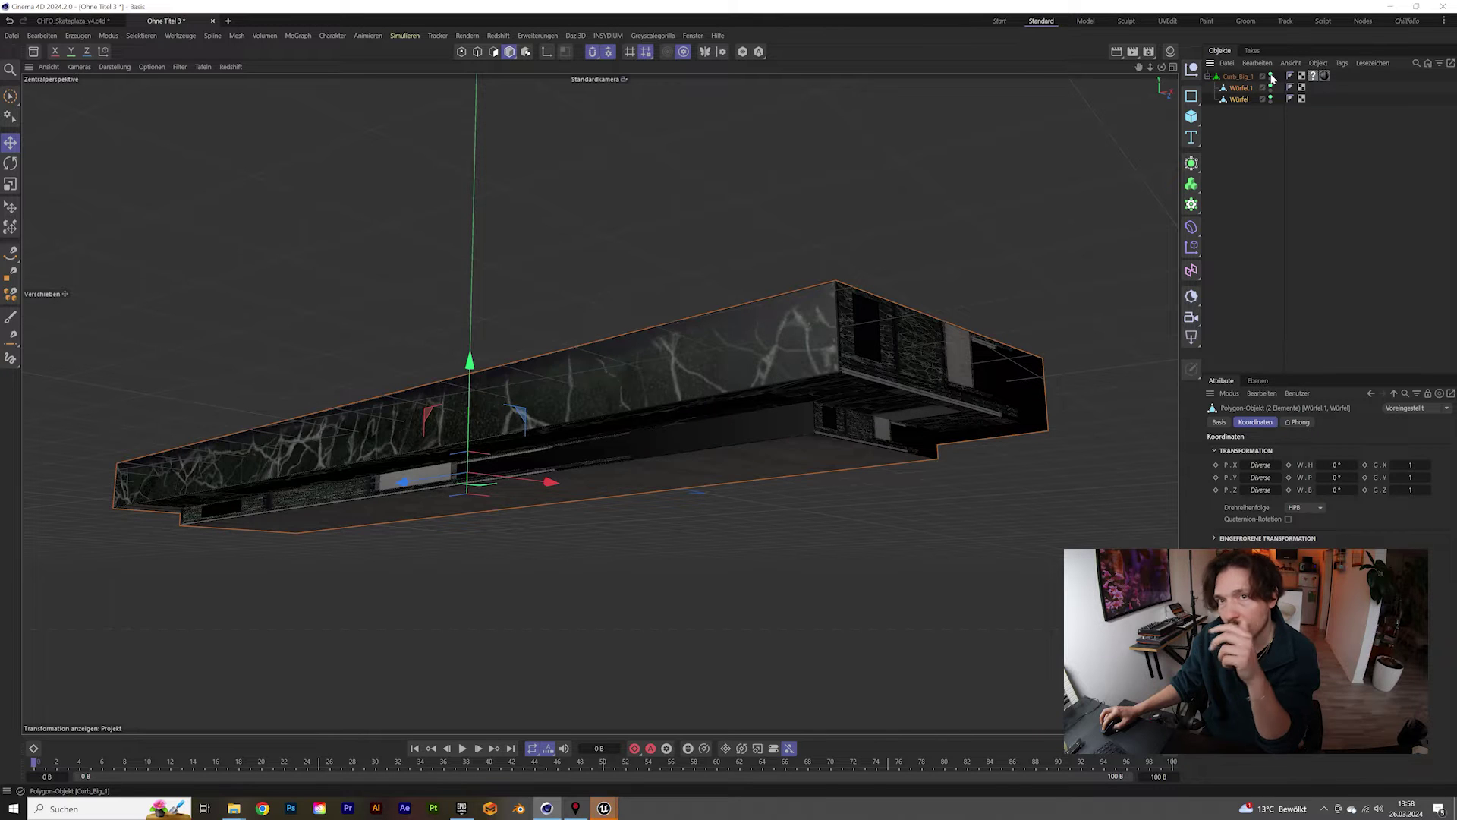
click(1271, 76)
click(1271, 76)
click(1271, 76)
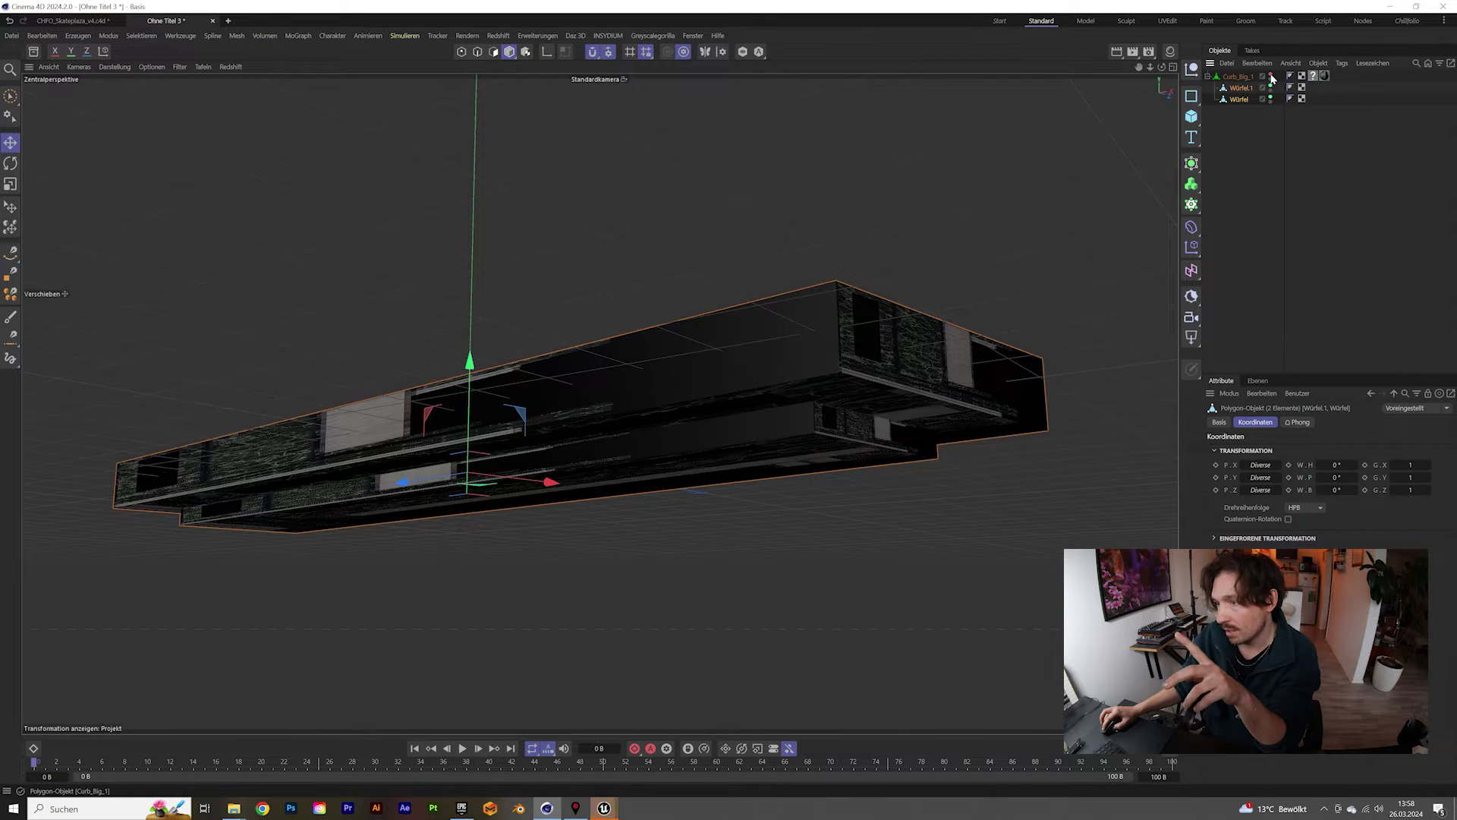
Rename the child box Würfel.1 as UCX_Curb_Big_1_001.
double_click(1242, 79)
double_click(1244, 89)
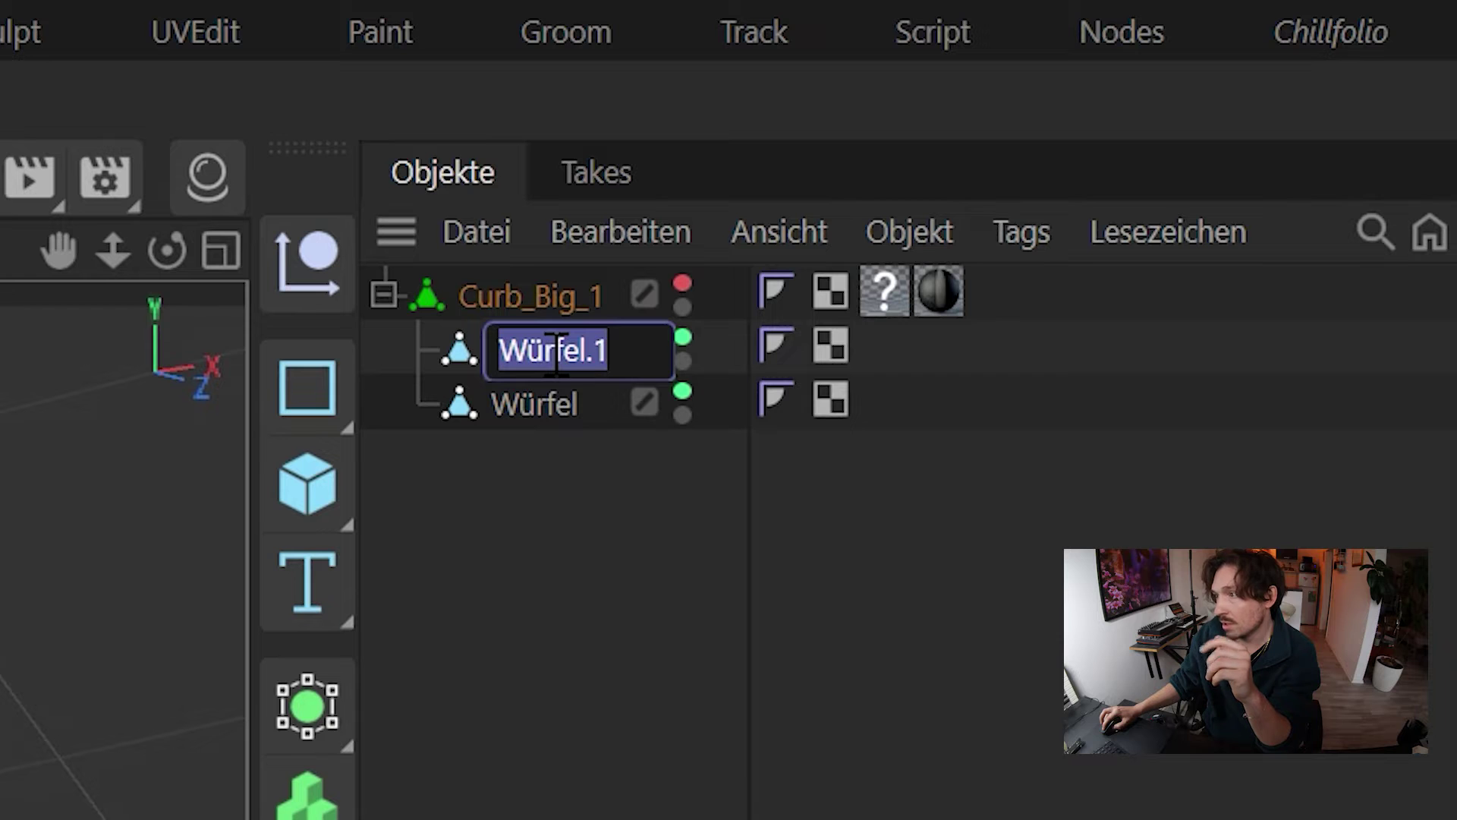
text(u)
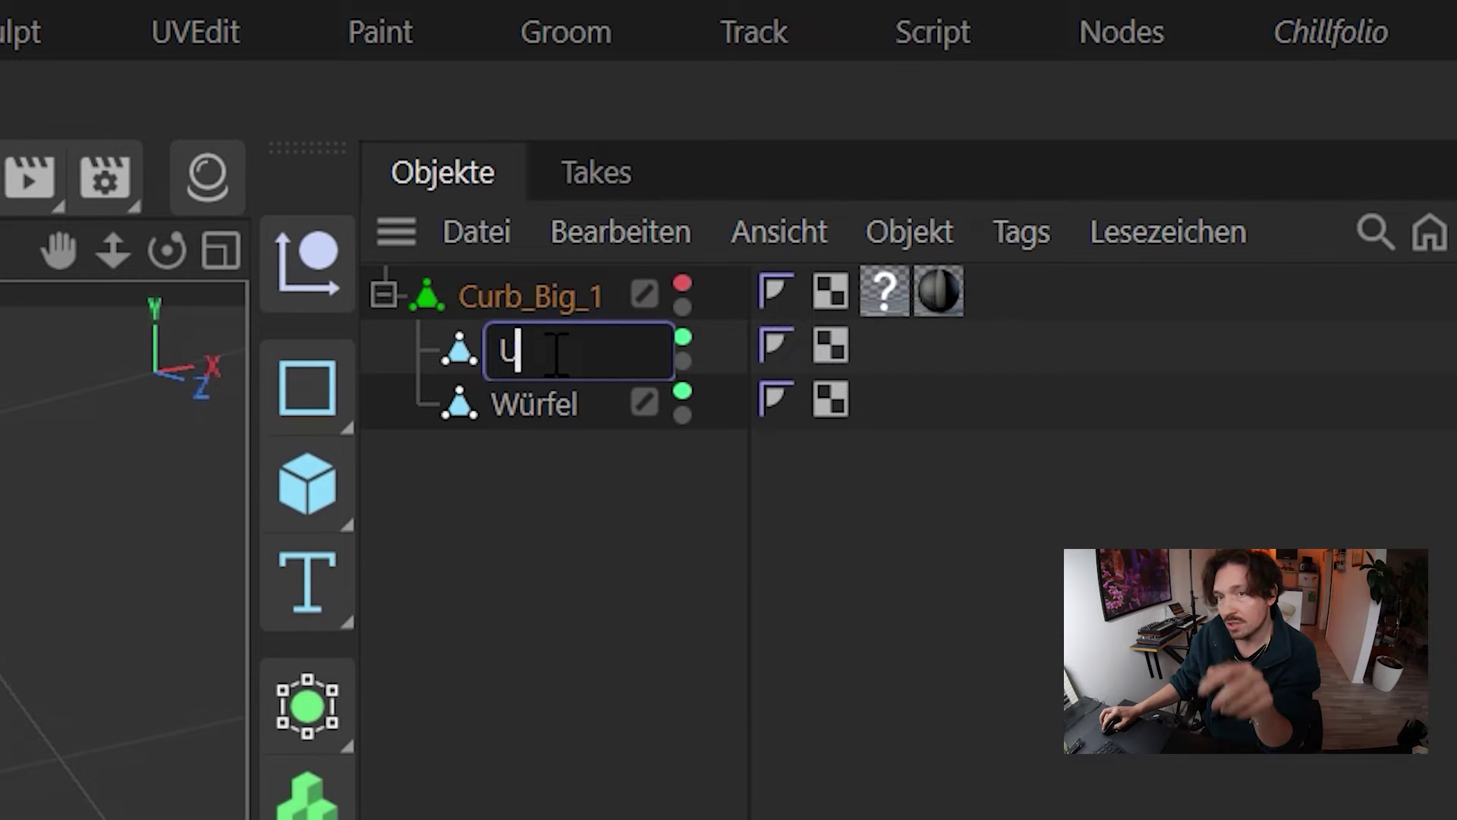
text(urb_Big_1_001)
key(Return)
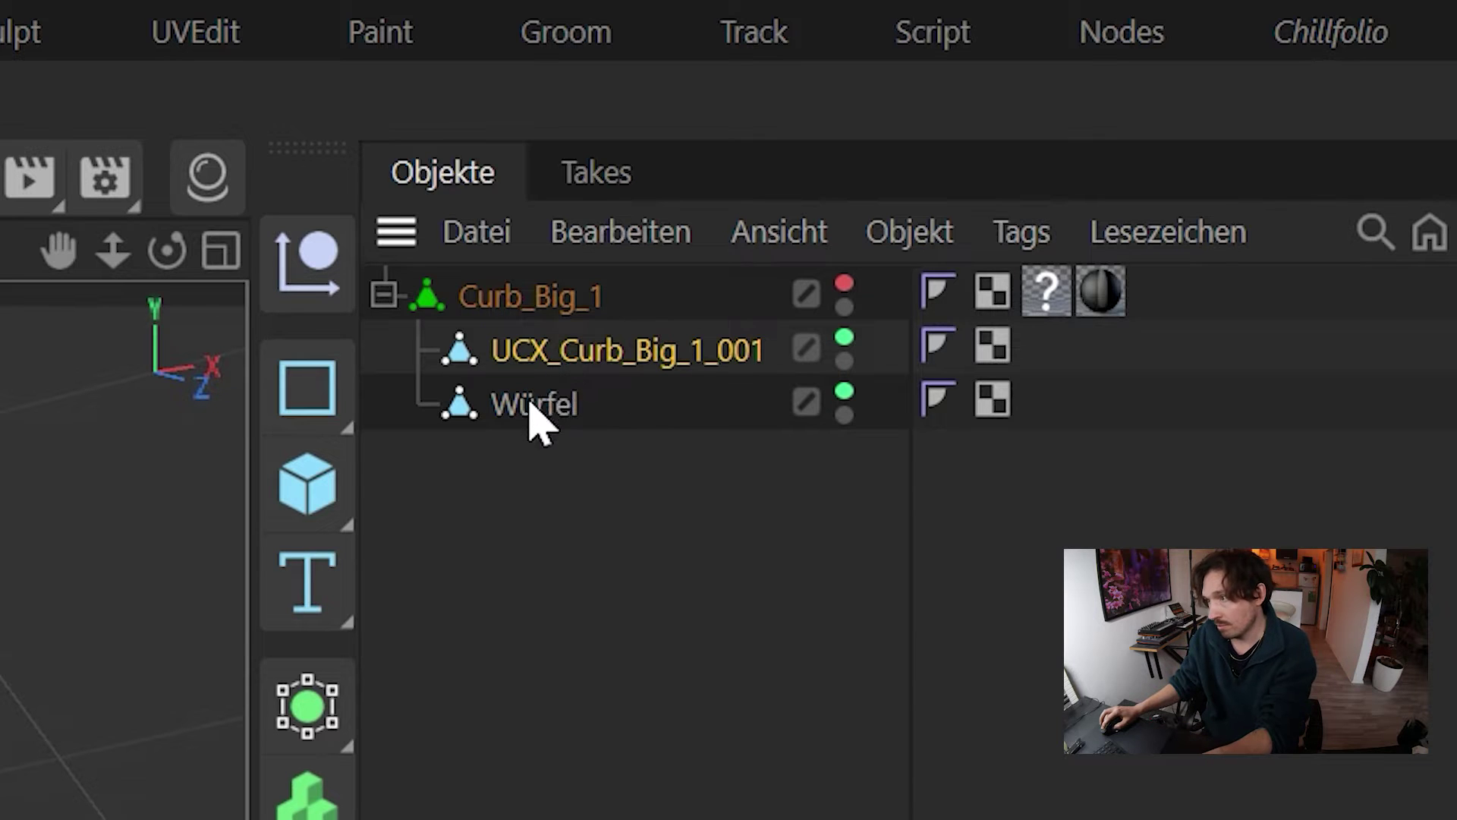
Rename the child box Würfel as UCX_Curb_Big_1_002 and switch Curb_Big_1's viewport visibility.
double_click(536, 410)
text(UC)
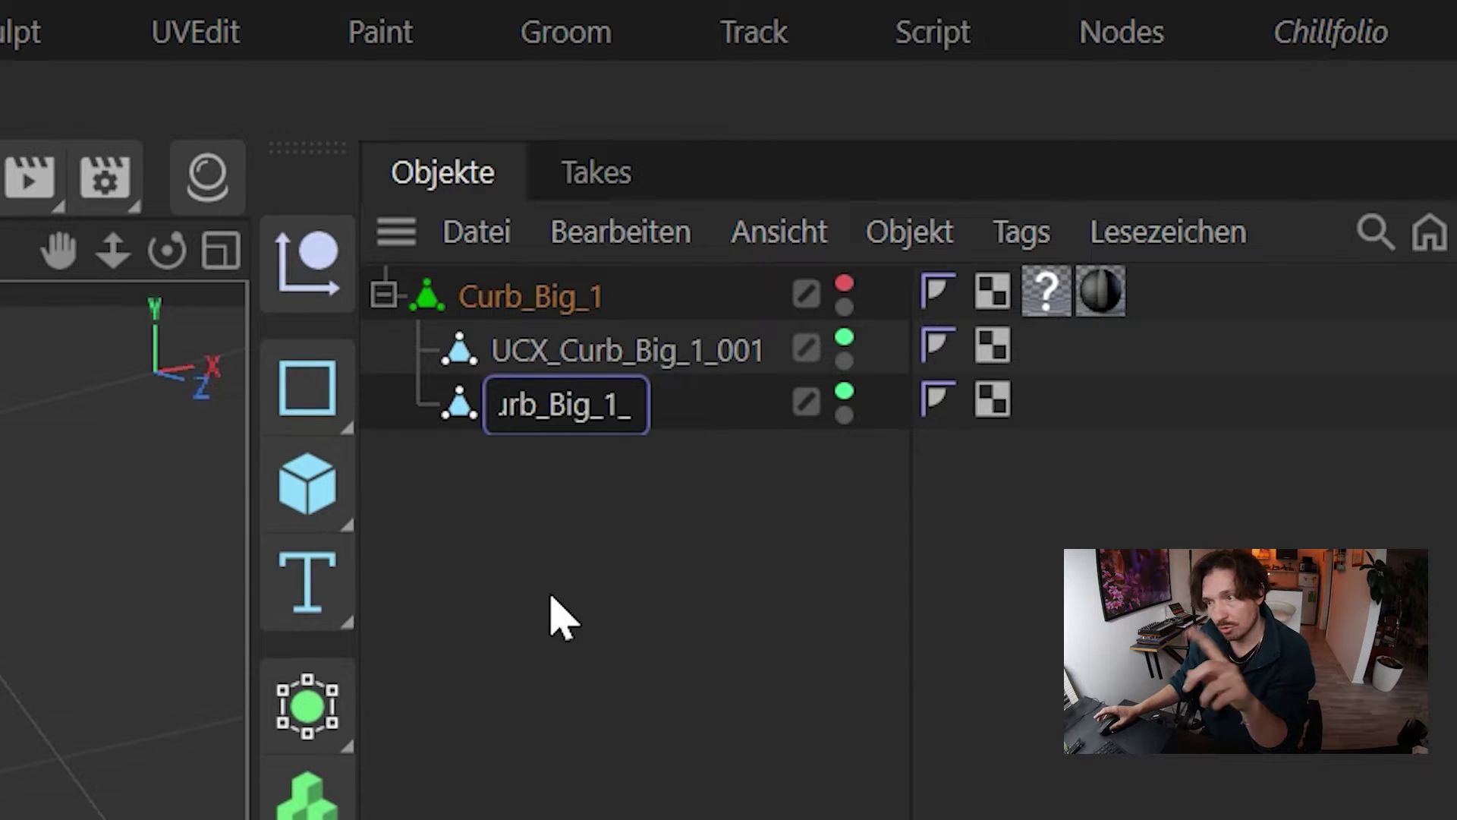
text(X_Curb_Big_1_002)
key(Return)
alt+drag(922, 441, 805, 463)
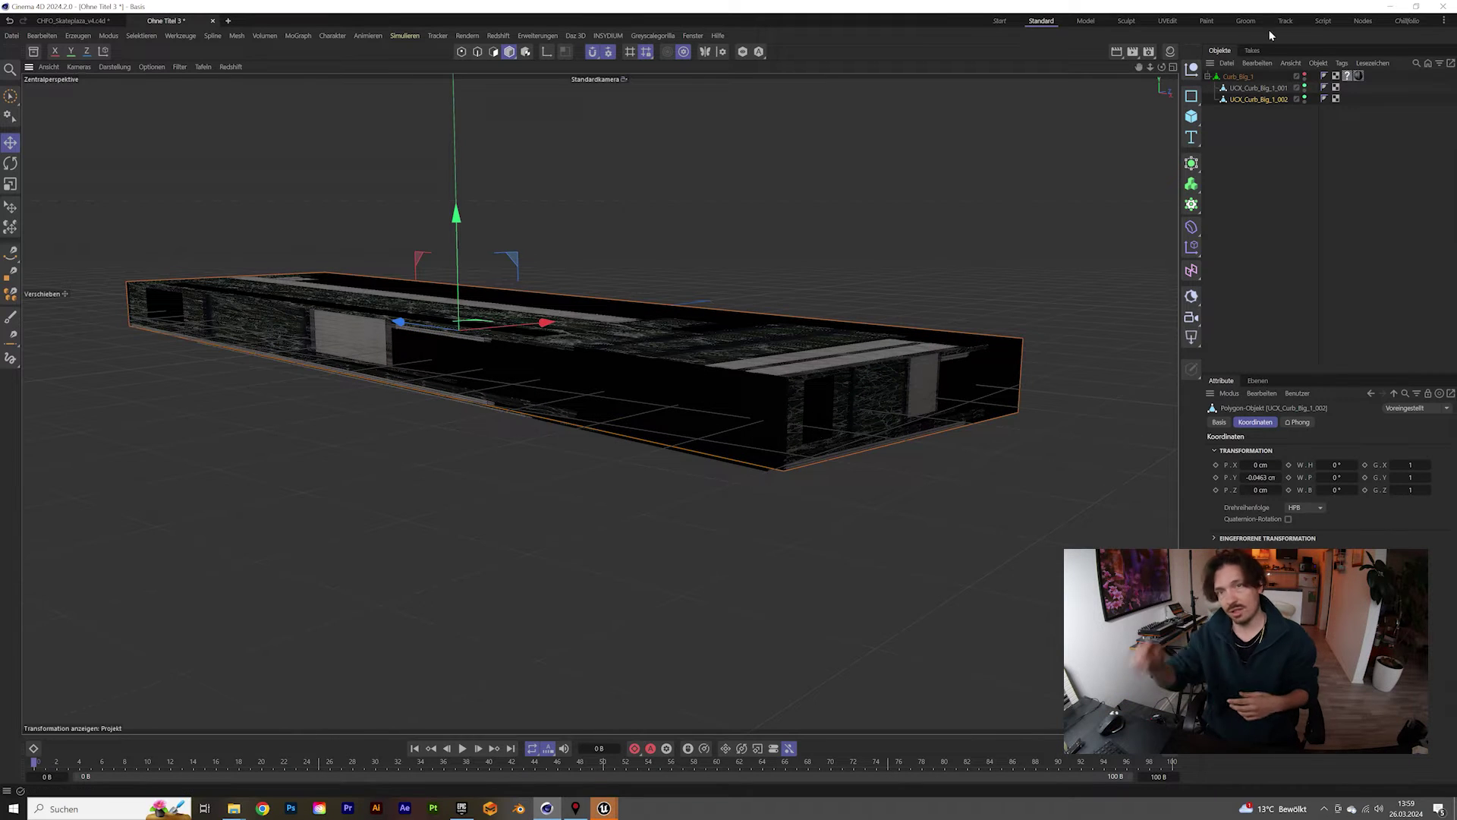
click(1306, 75)
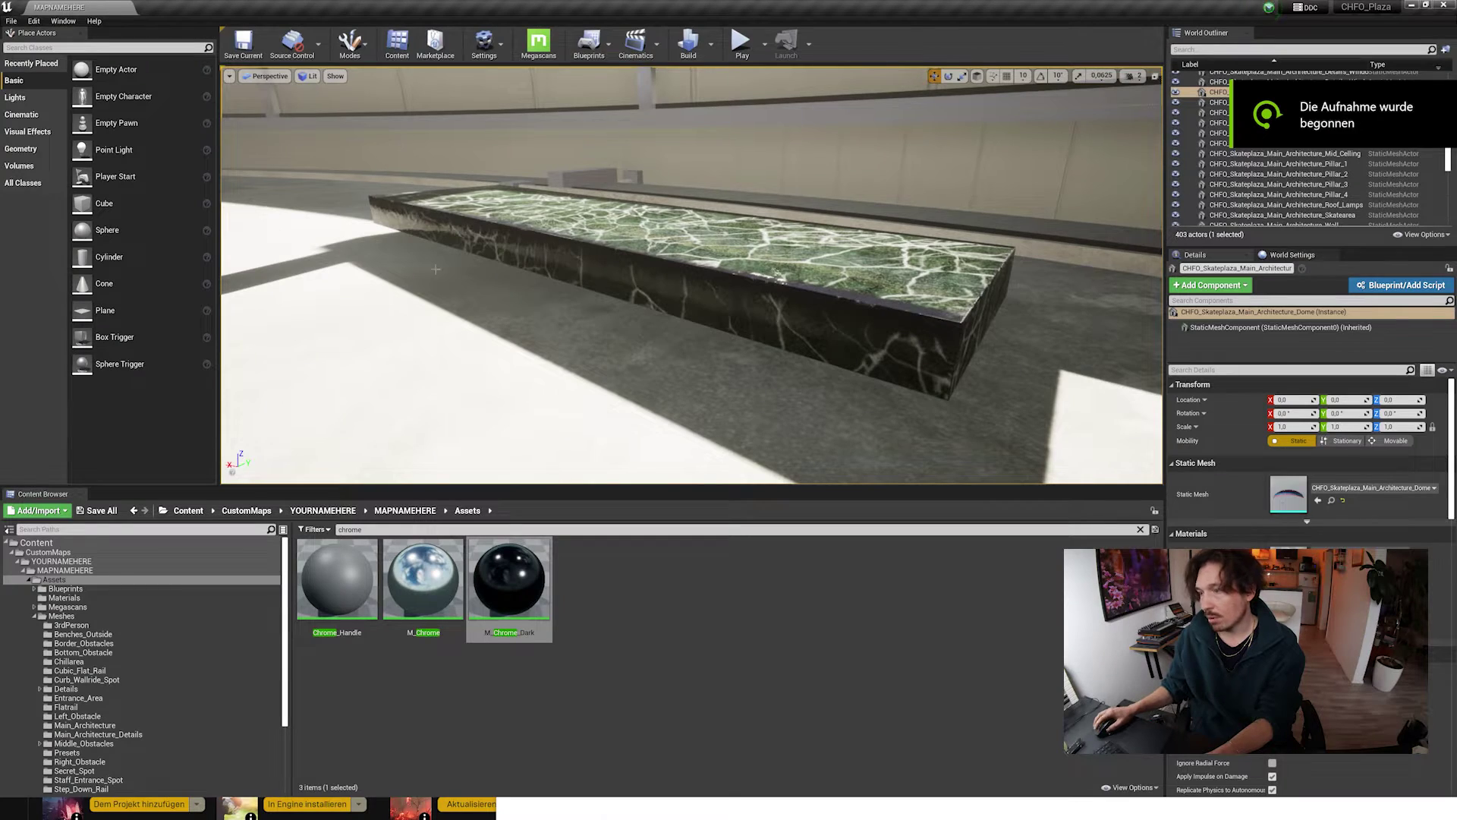
In Unreal Engine, turn on the viewport's collision display, inspect the curb's underside and switch to the Unlit view mode.
mouse_move(462, 273)
right_down()
mouse_move(484, 289)
mouse_move(433, 313)
mouse_move(448, 264)
right_up()
click(336, 76)
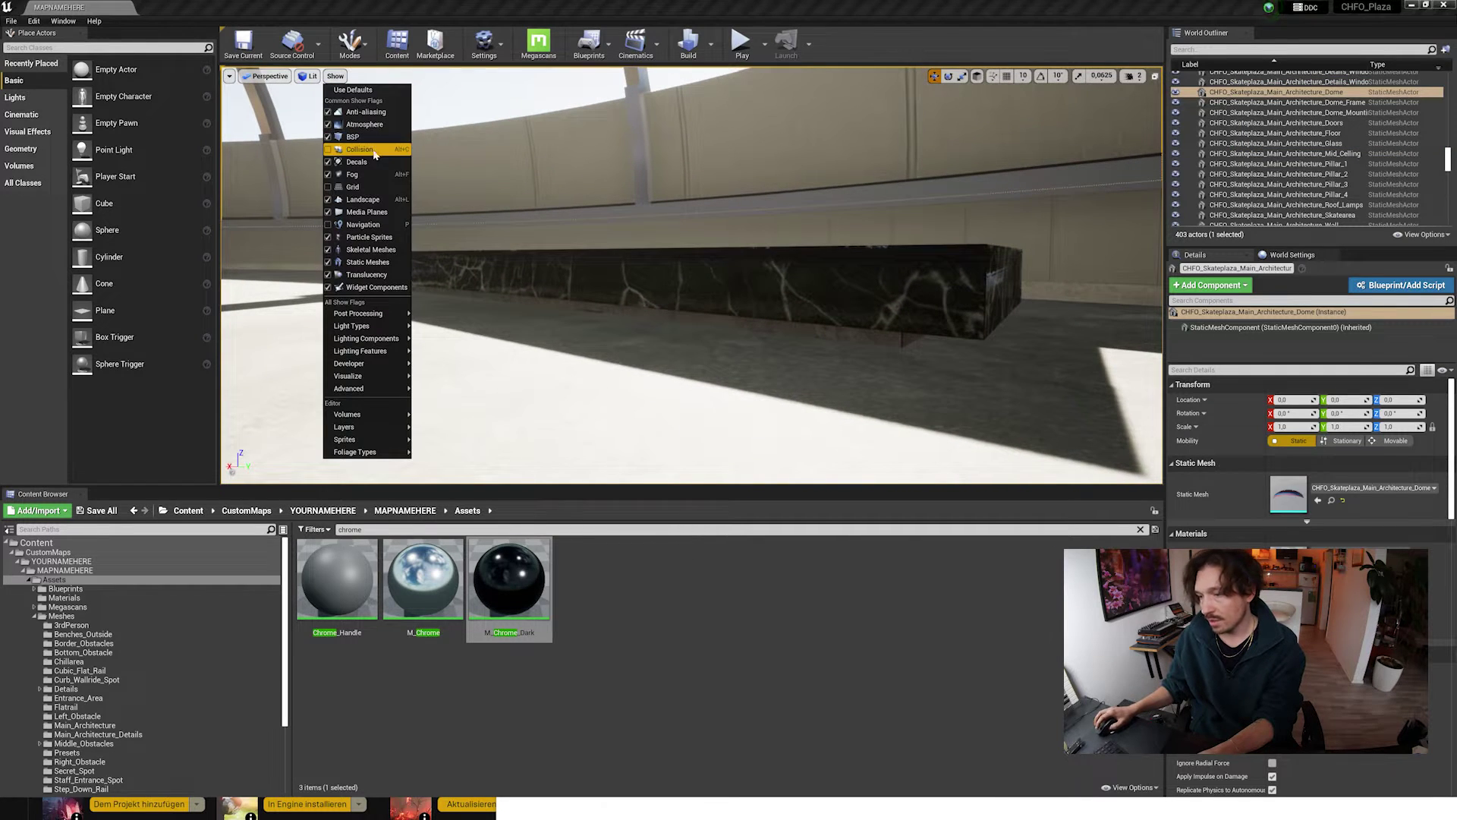
click(374, 155)
right_drag(486, 243, 543, 275)
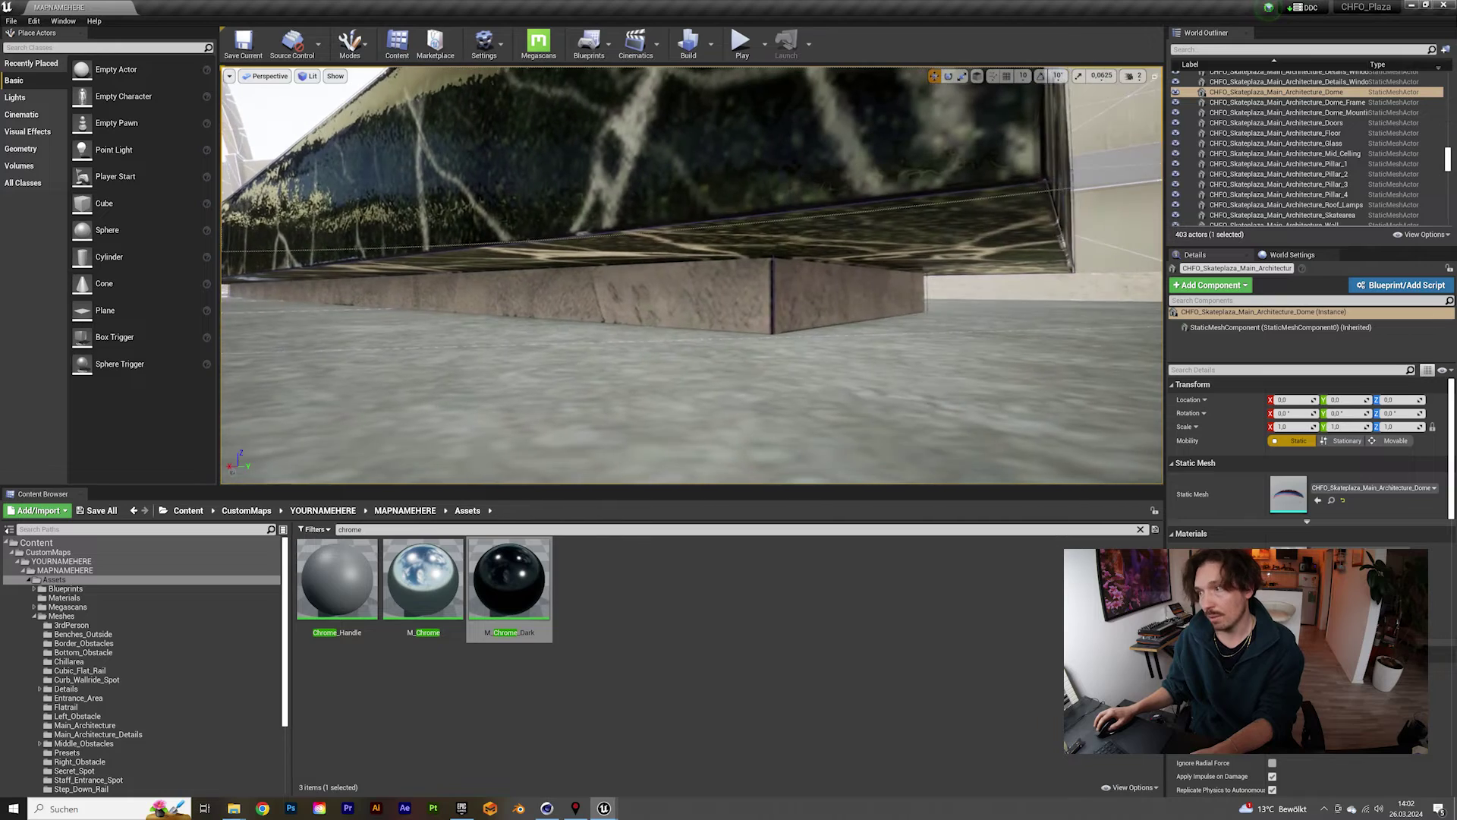
right_drag(543, 275, 550, 276)
click(310, 76)
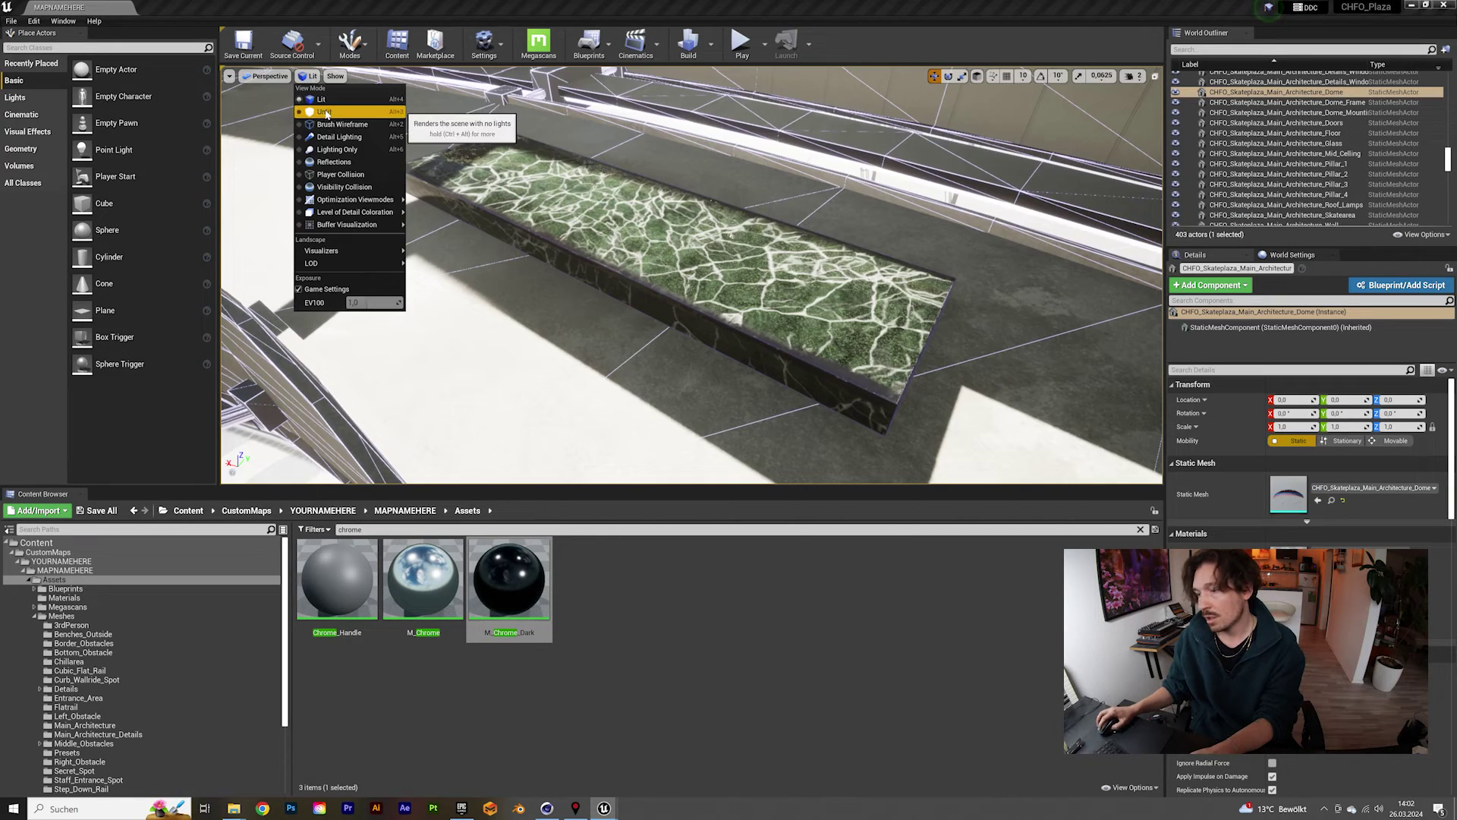
click(325, 113)
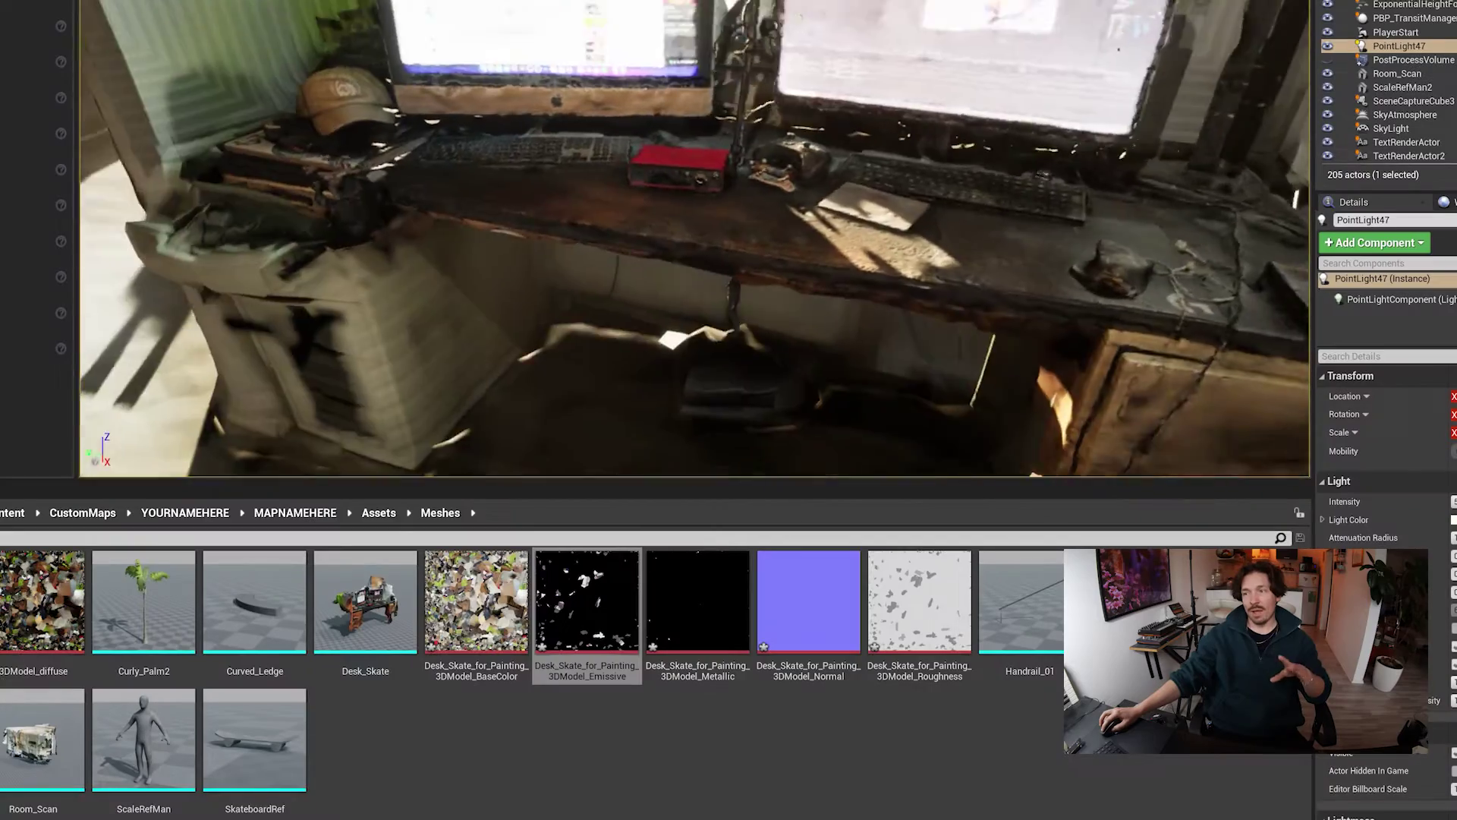
right_drag(694, 239, 740, 228)
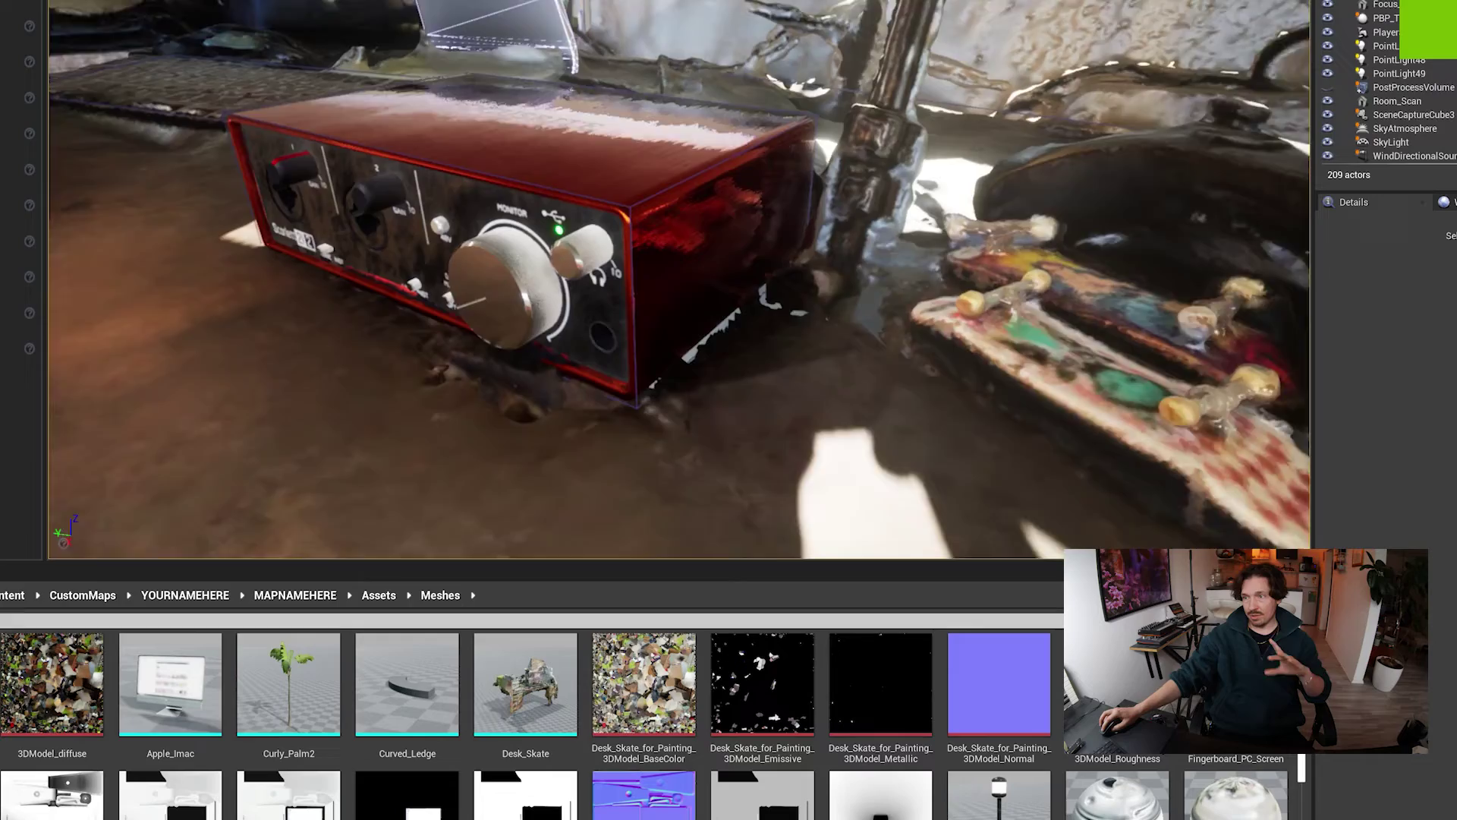
right_drag(680, 258, 653, 258)
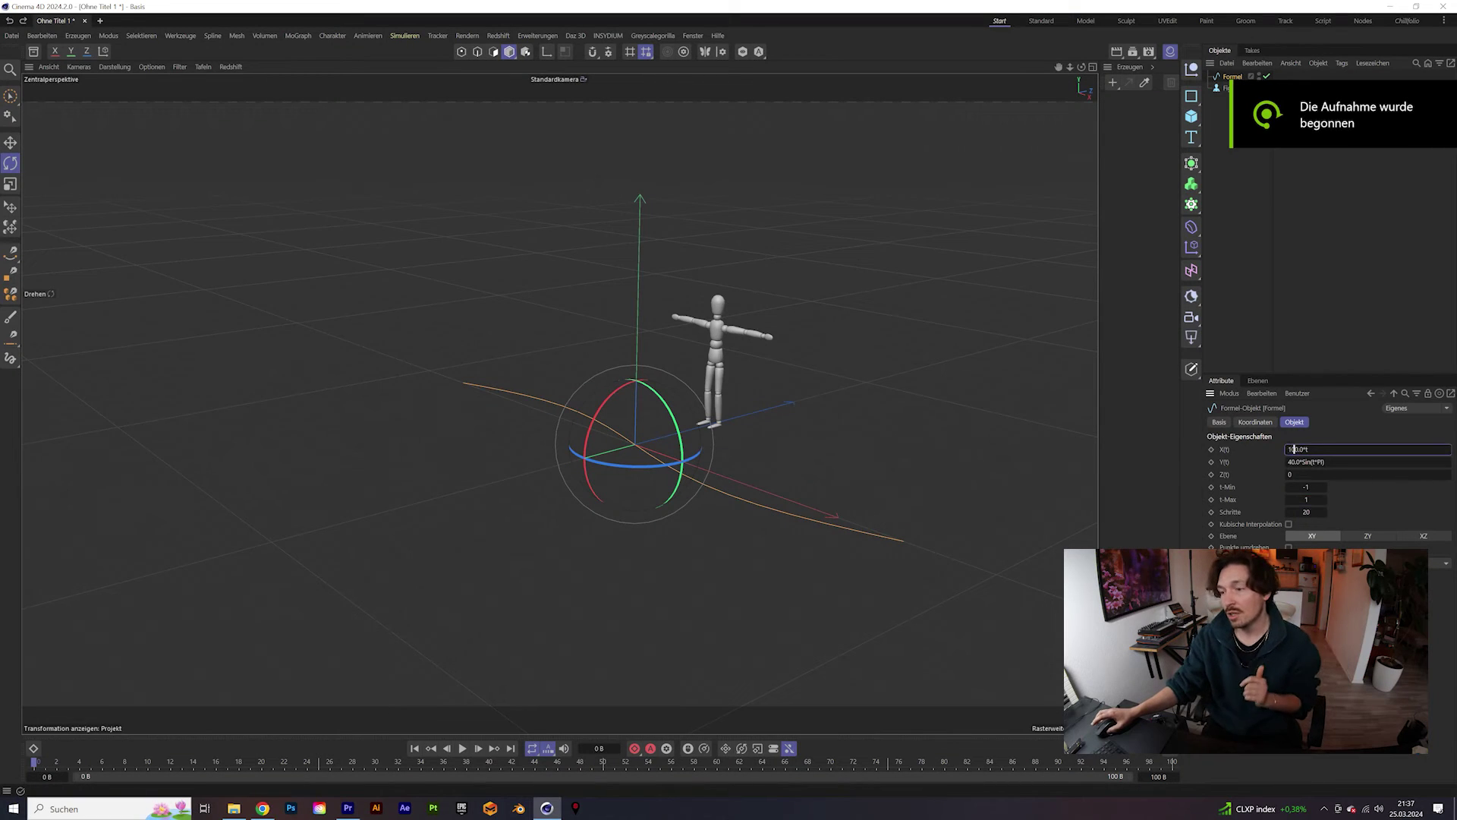
Set the formula spline's X(t) expression to 200.0*t.
key(BackSpace)
text(10)
key(BackSpace)
text(2)
Set the formula spline's t-Max value to 2 to lengthen the wave.
click(1324, 501)
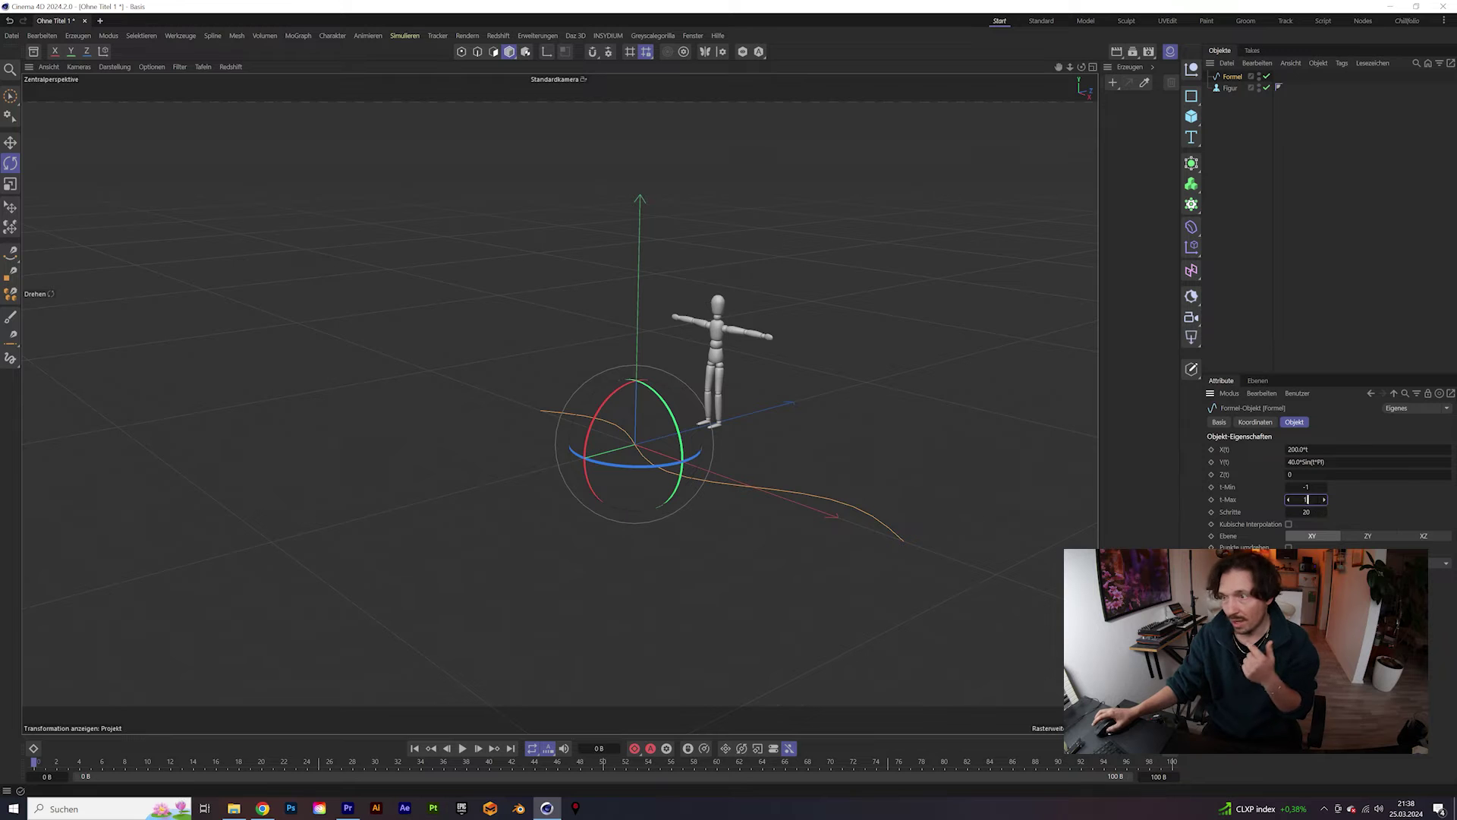
key(Return)
alt+drag(683, 516, 645, 474)
double_click(1315, 500)
text(2)
key(Return)
alt+drag(692, 566, 640, 489)
Open the formula spline's Y(t) and X(t) expressions and its step count for editing.
click(1291, 461)
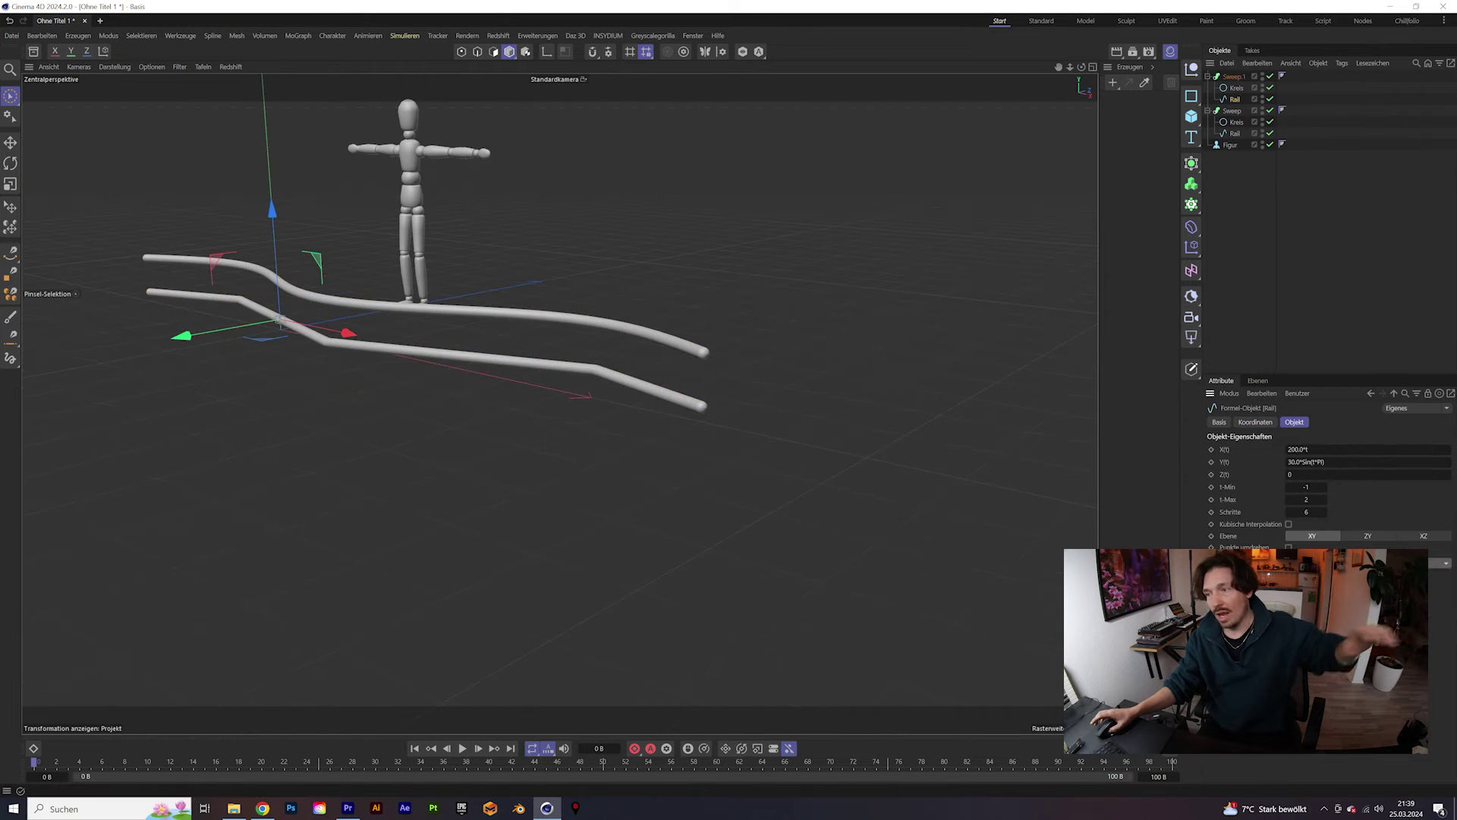
click(1302, 449)
click(1302, 515)
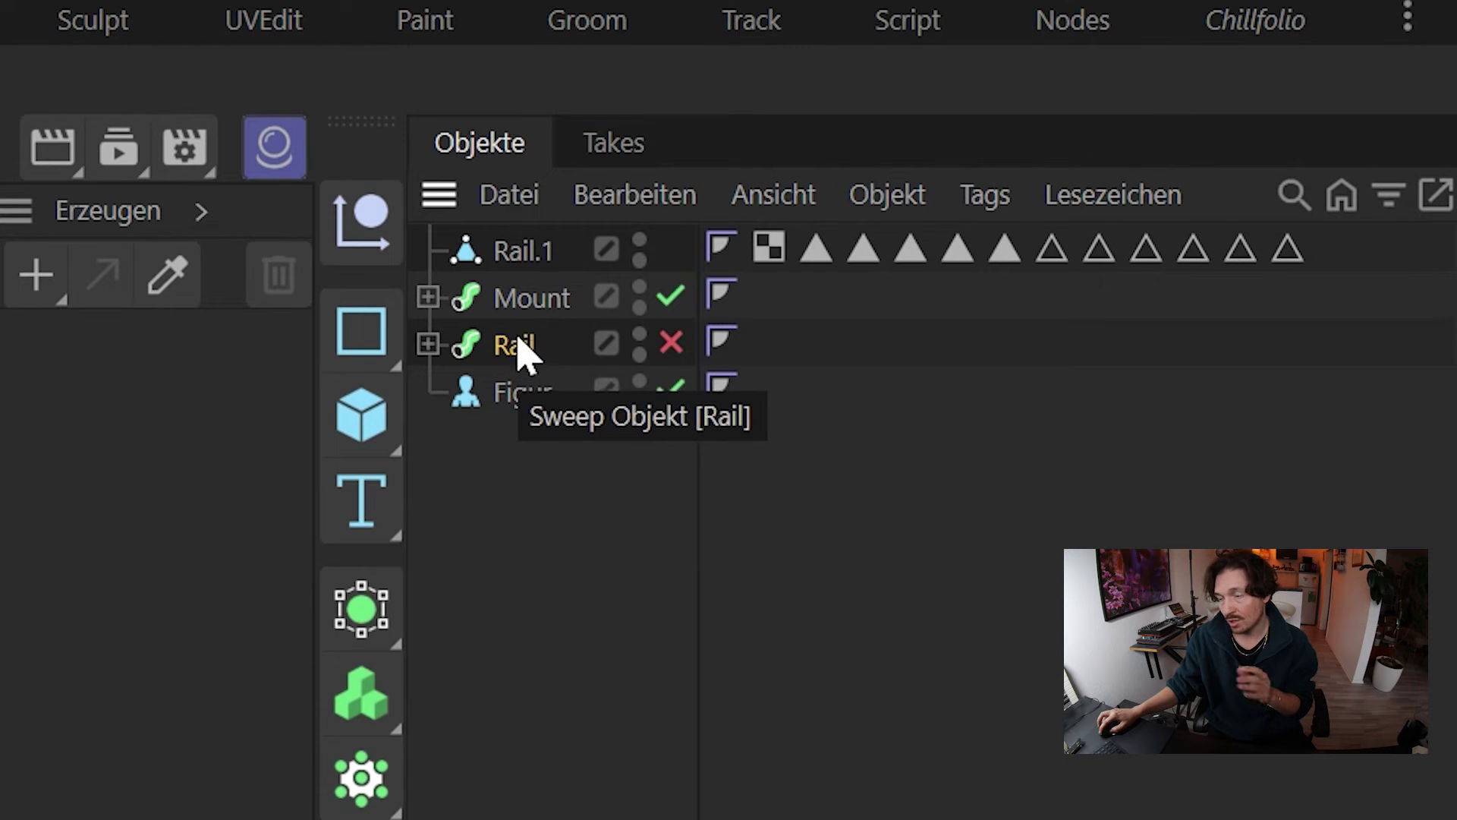
Duplicate the Rail sweep and replace the copy's circle profile with a rectangle spline.
ctrl+drag(521, 352, 486, 254)
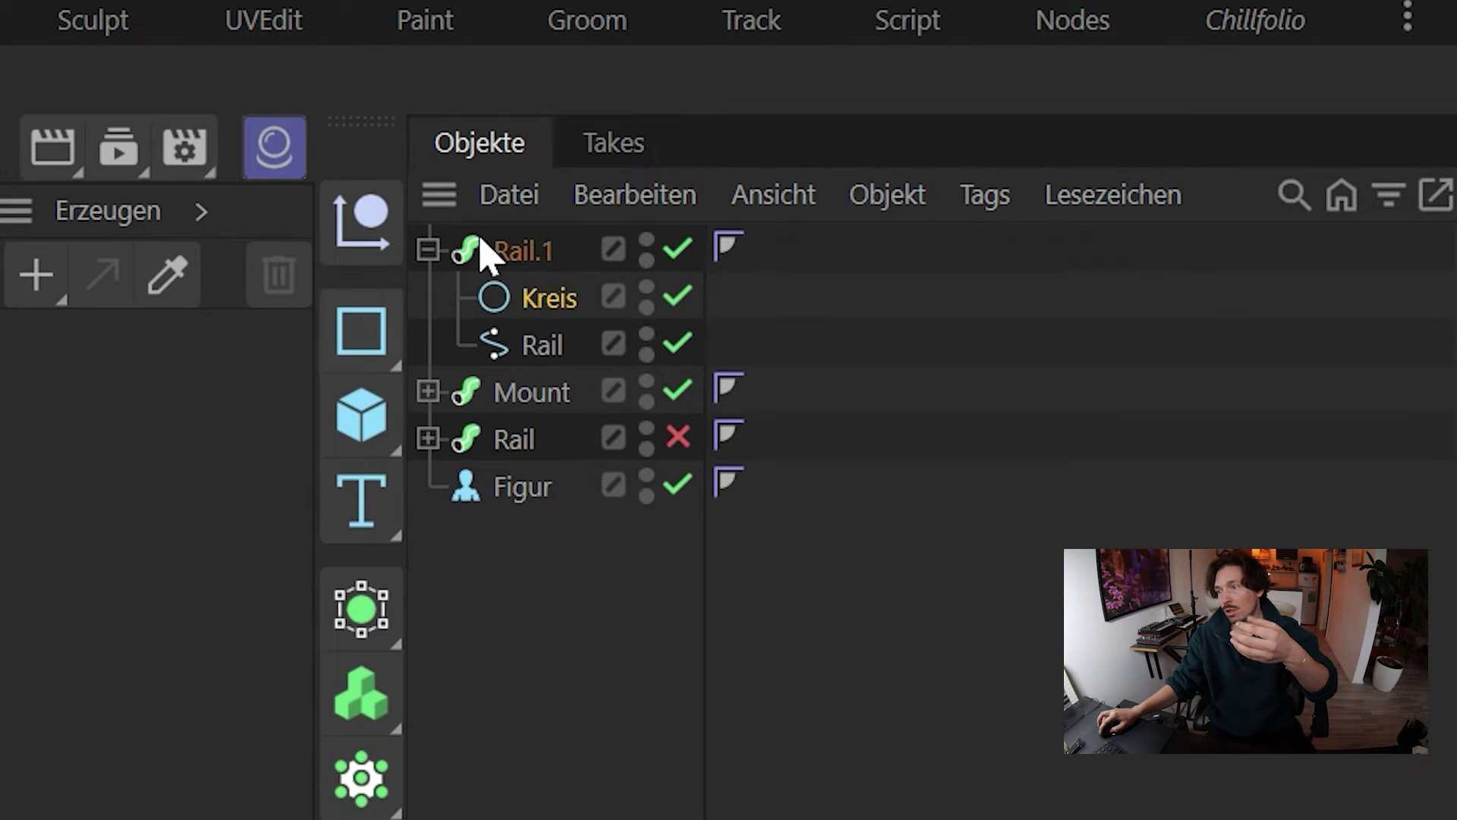
click(376, 355)
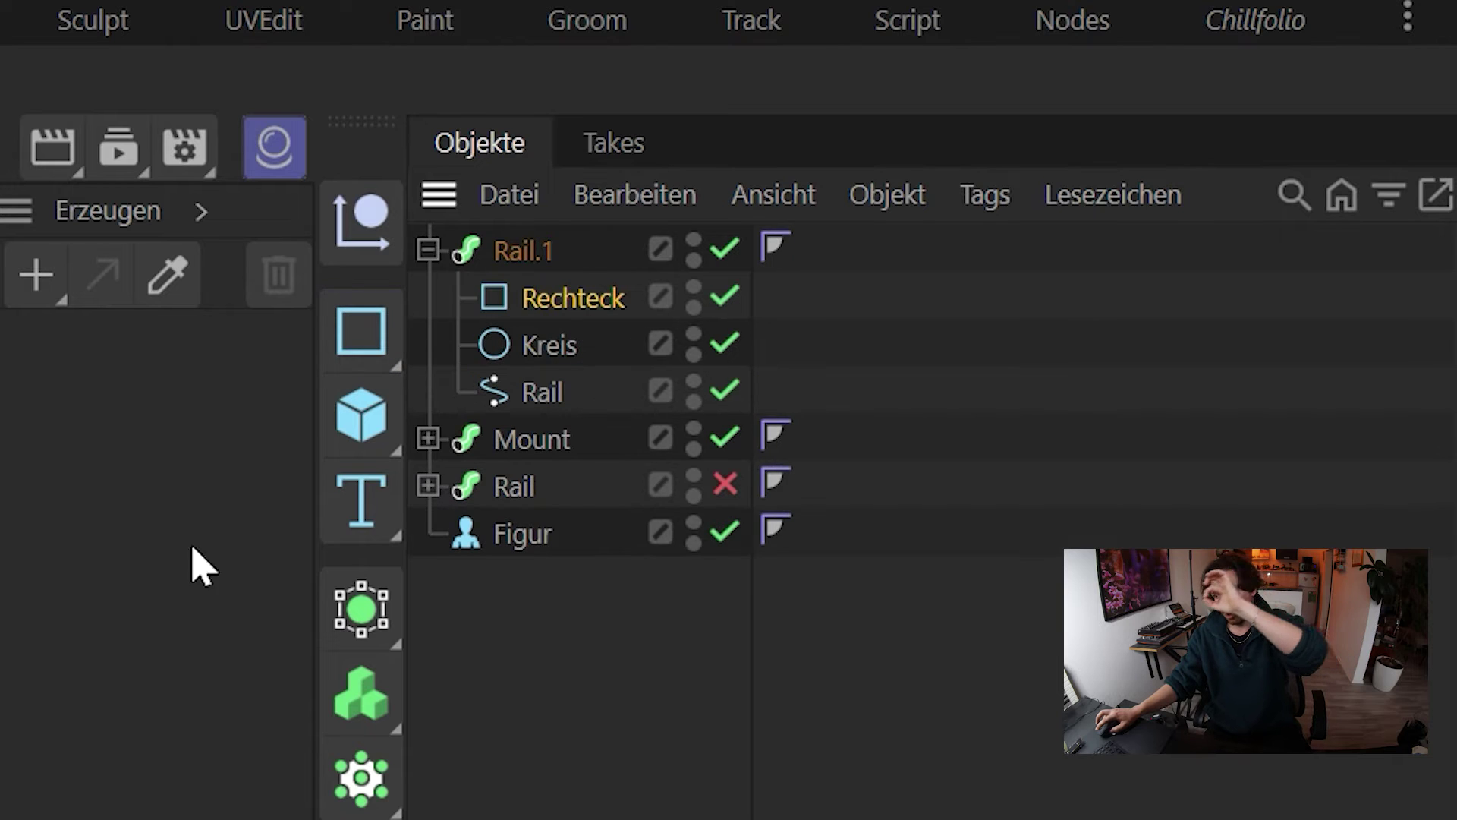
click(562, 348)
key(Delete)
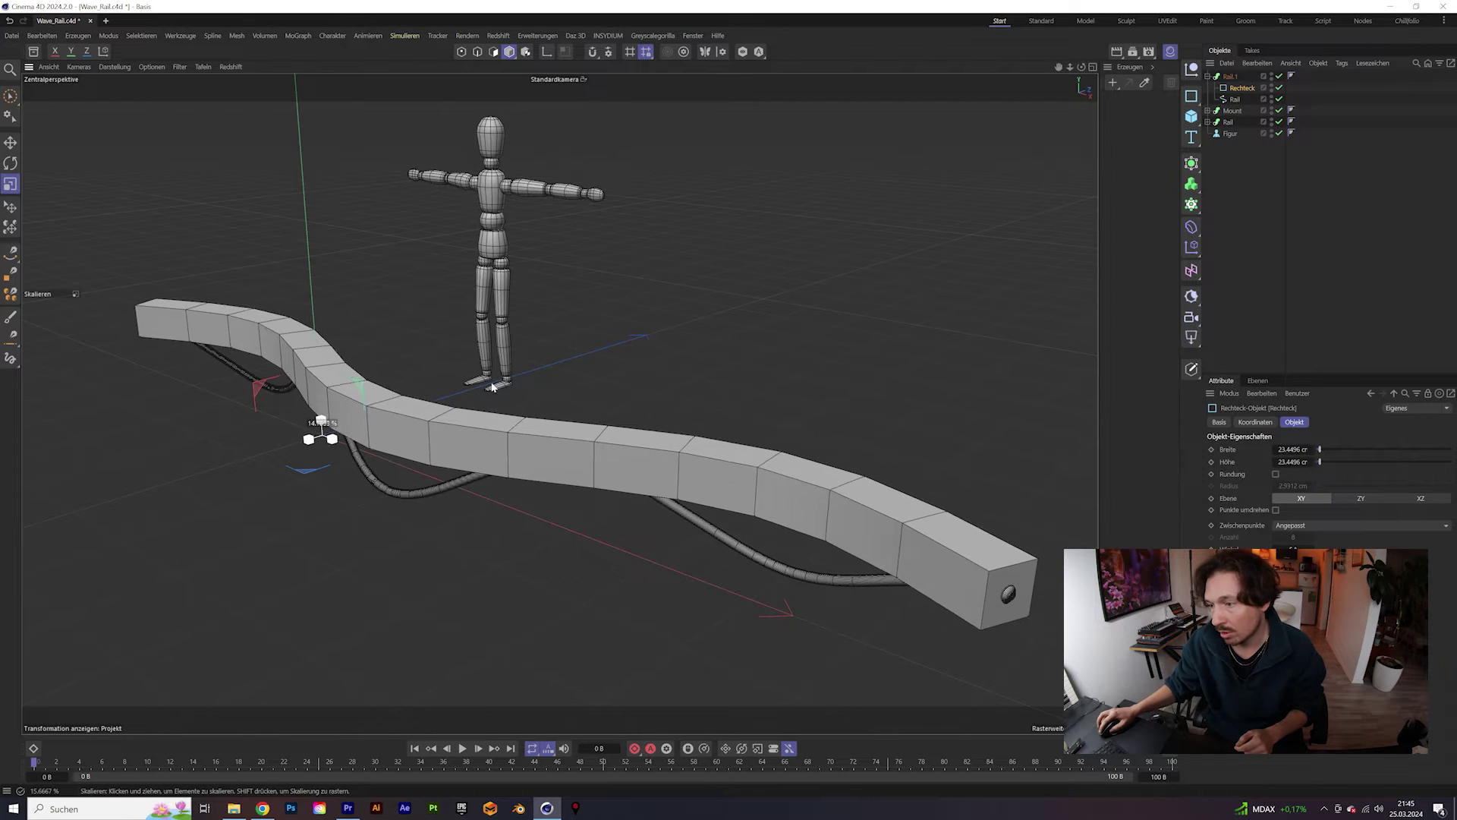
Scale the rectangle profile down so the rectangular rail fits closely around the round rail tube.
drag(516, 425, 471, 422)
scroll(416, 438, up, 1)
scroll(437, 431, up, 8)
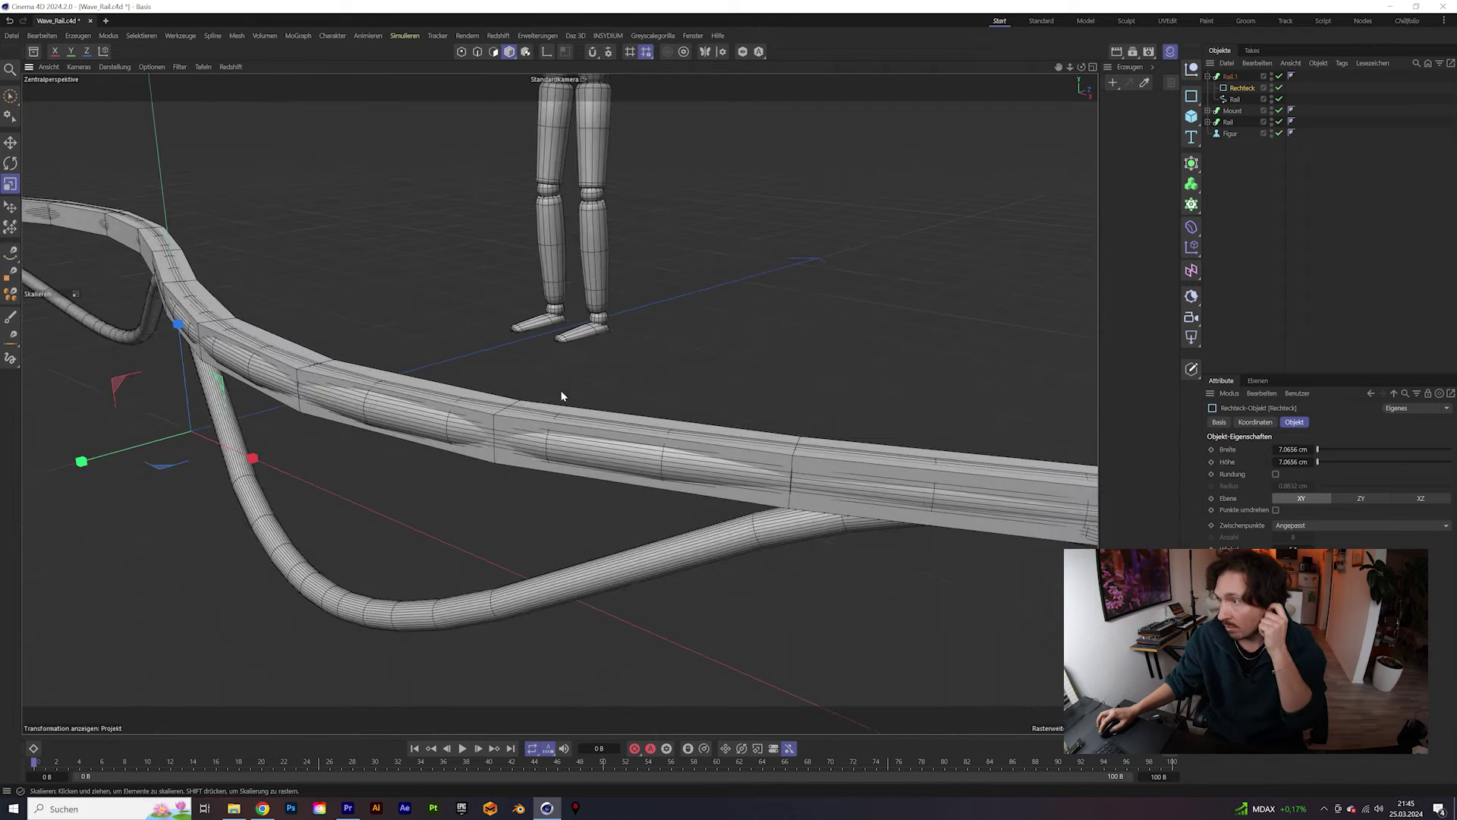
drag(442, 348, 488, 326)
alt+drag(453, 394, 408, 377)
drag(808, 412, 606, 445)
Merge the selected rail objects into a single mesh with Connect Objects + Delete.
alt+right_drag(606, 444, 284, 531)
right_click(1231, 80)
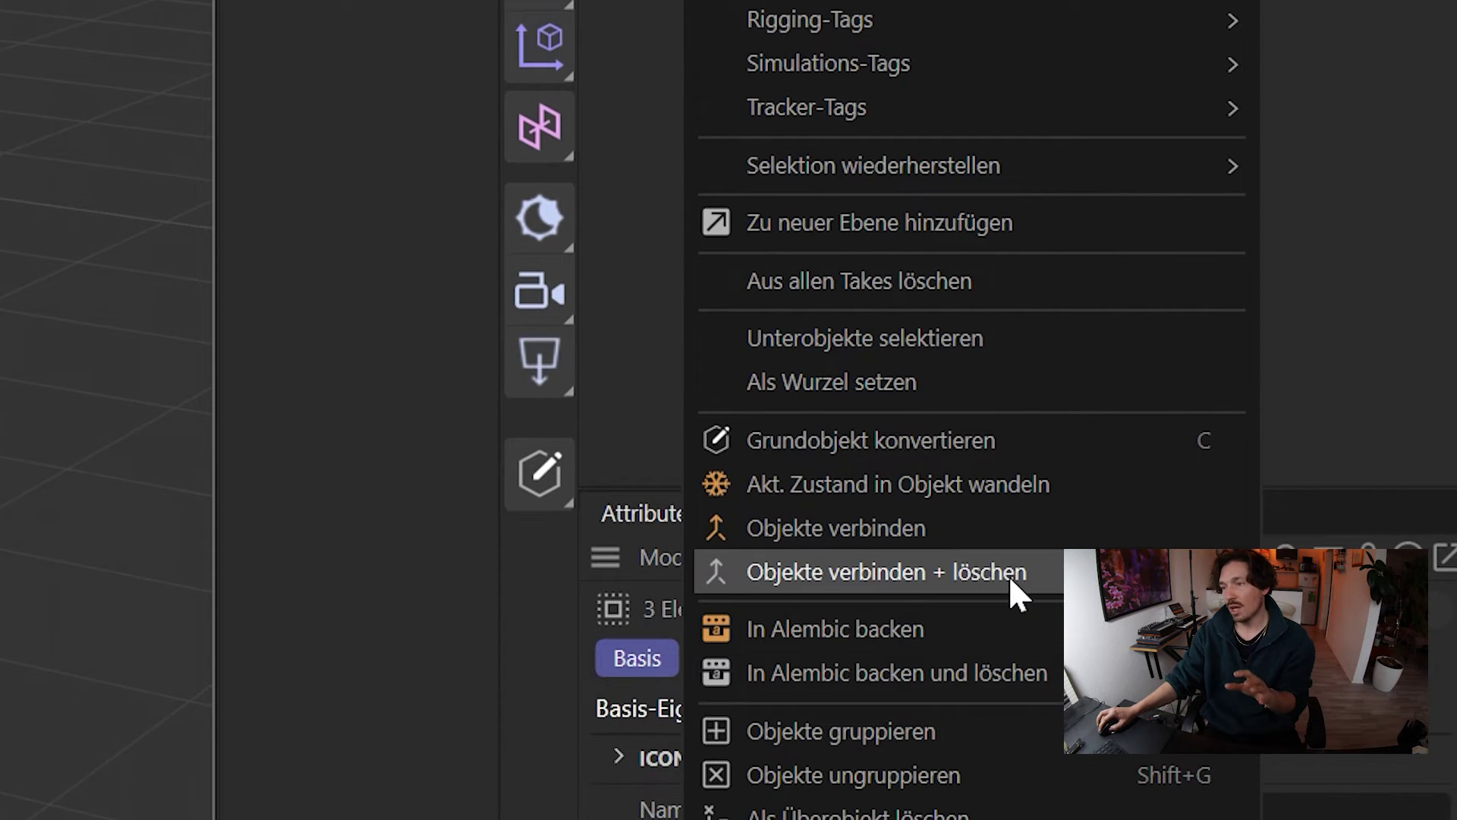
click(1009, 574)
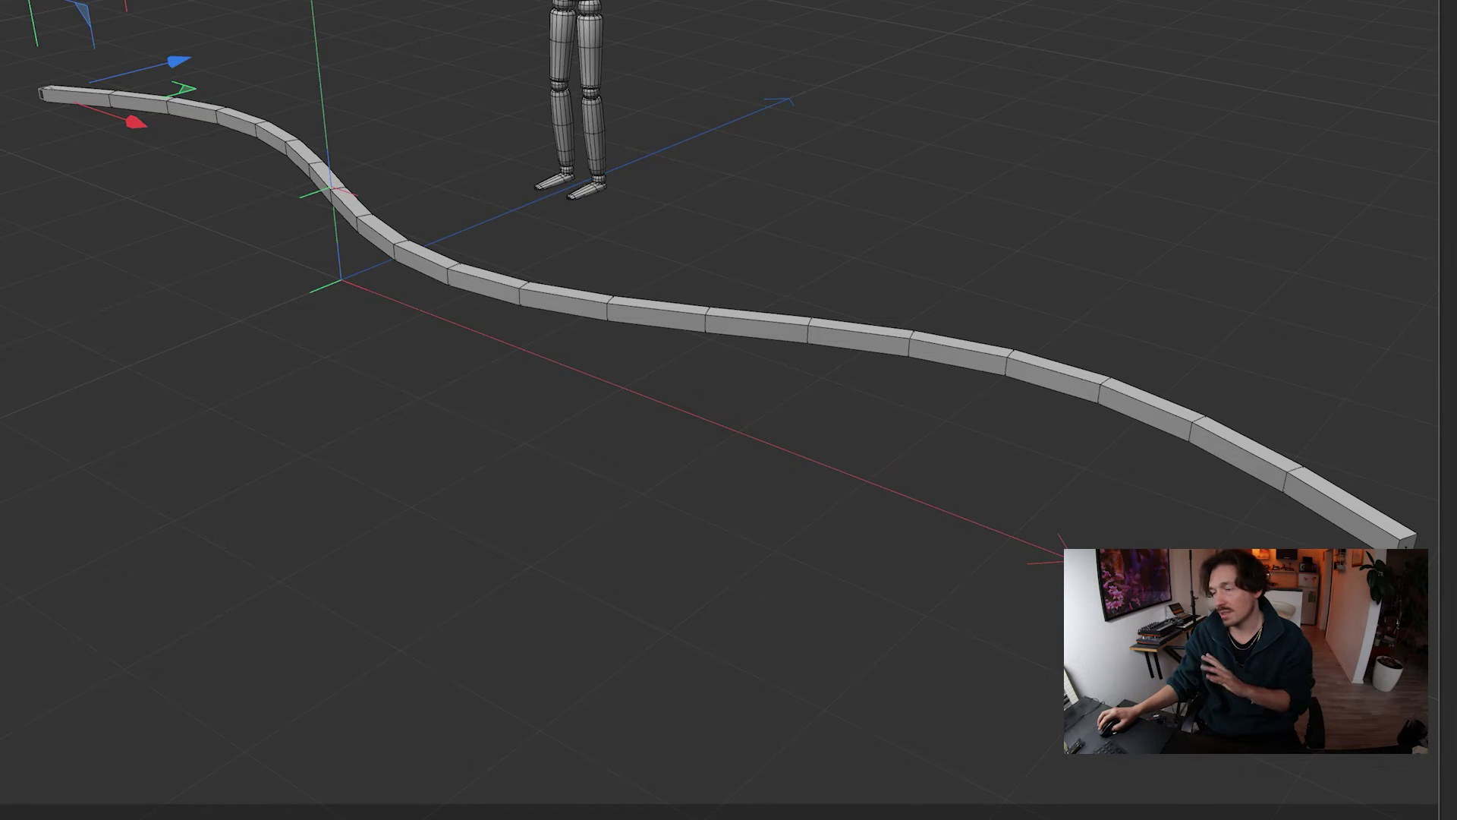
Show the UCX_Wave_Rail_001 collision mesh and duplicate it several times beneath Wave_Rail.
click(1306, 85)
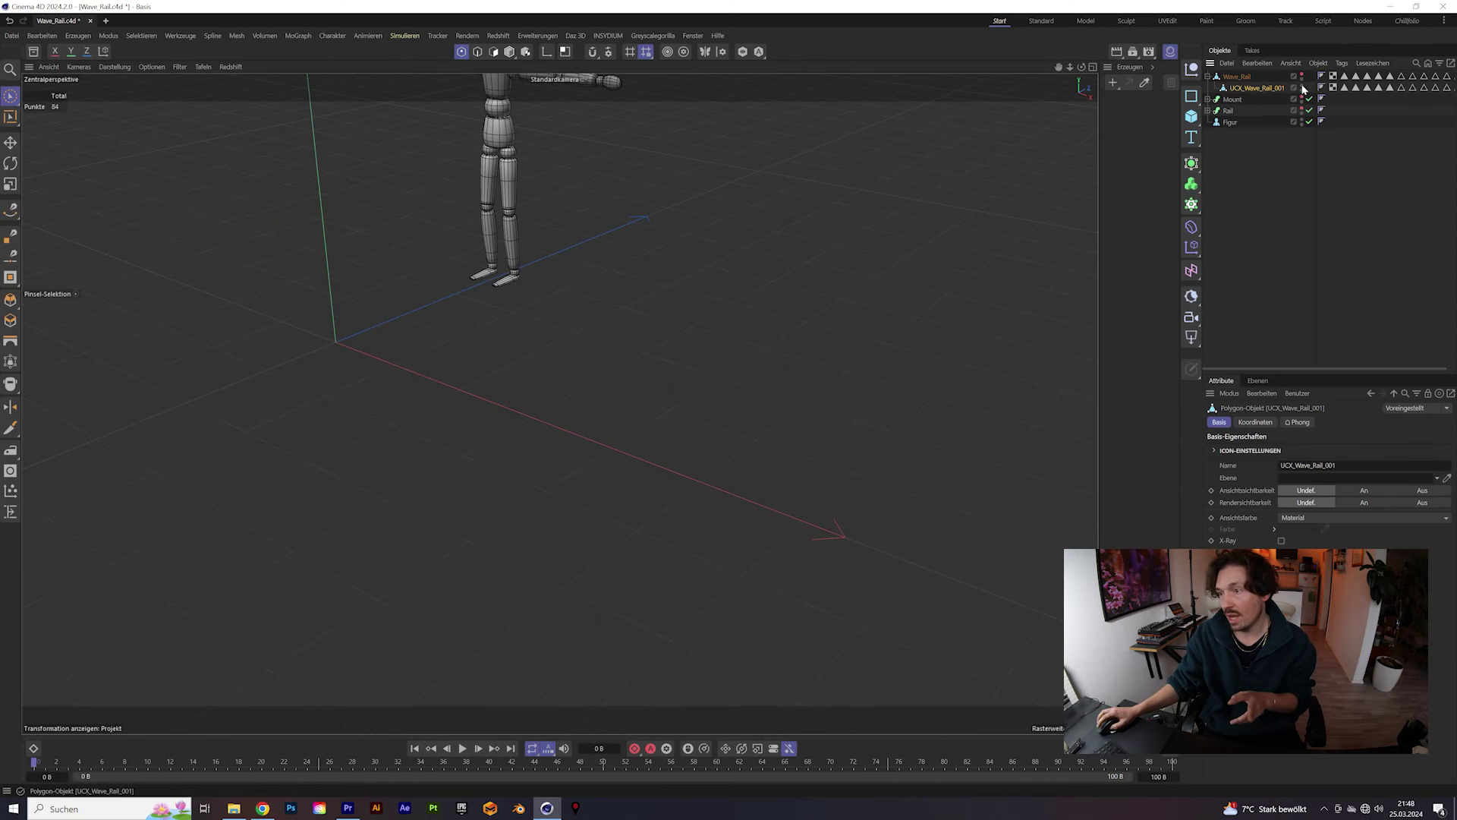
alt+drag(235, 296, 312, 270)
scroll(312, 270, down, 2)
ctrl+drag(1258, 88, 1259, 94)
ctrl+drag(1260, 99, 1262, 105)
ctrl+drag(1262, 111, 1264, 117)
ctrl+drag(1265, 122, 1271, 186)
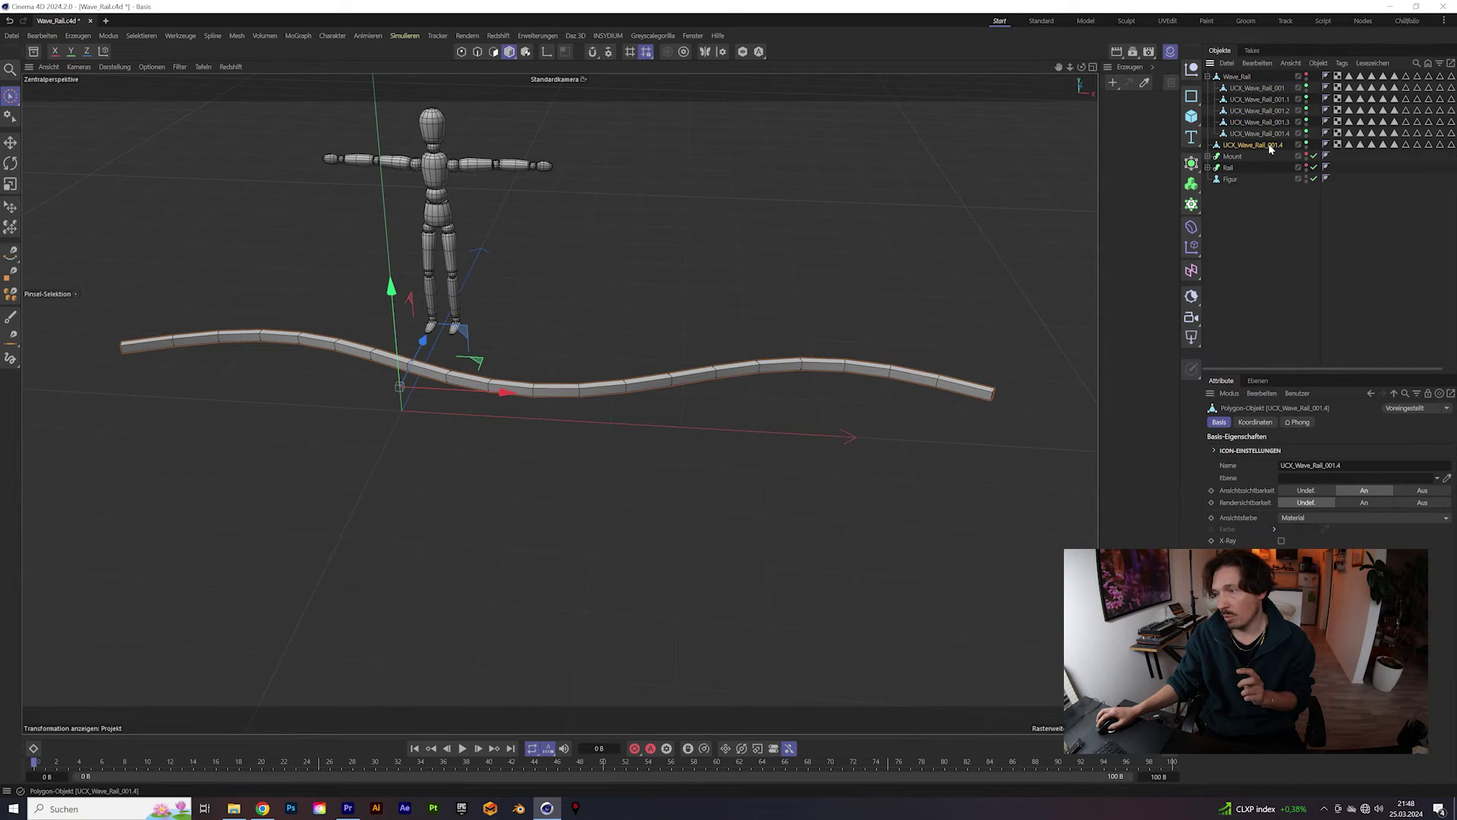
Keep duplicating the UCX_Wave_Rail meshes beneath Wave_Rail until every segment of the rail has its own copy.
ctrl+drag(1270, 191, 1271, 209)
ctrl+drag(1271, 214, 1270, 243)
ctrl+drag(1264, 247, 1268, 254)
ctrl+drag(1264, 258, 1267, 317)
Number the collision copies consecutively from UCX_Wave_Rail_001 to UCX_Wave_Rail_020 and delete the surplus copy.
click(1285, 99)
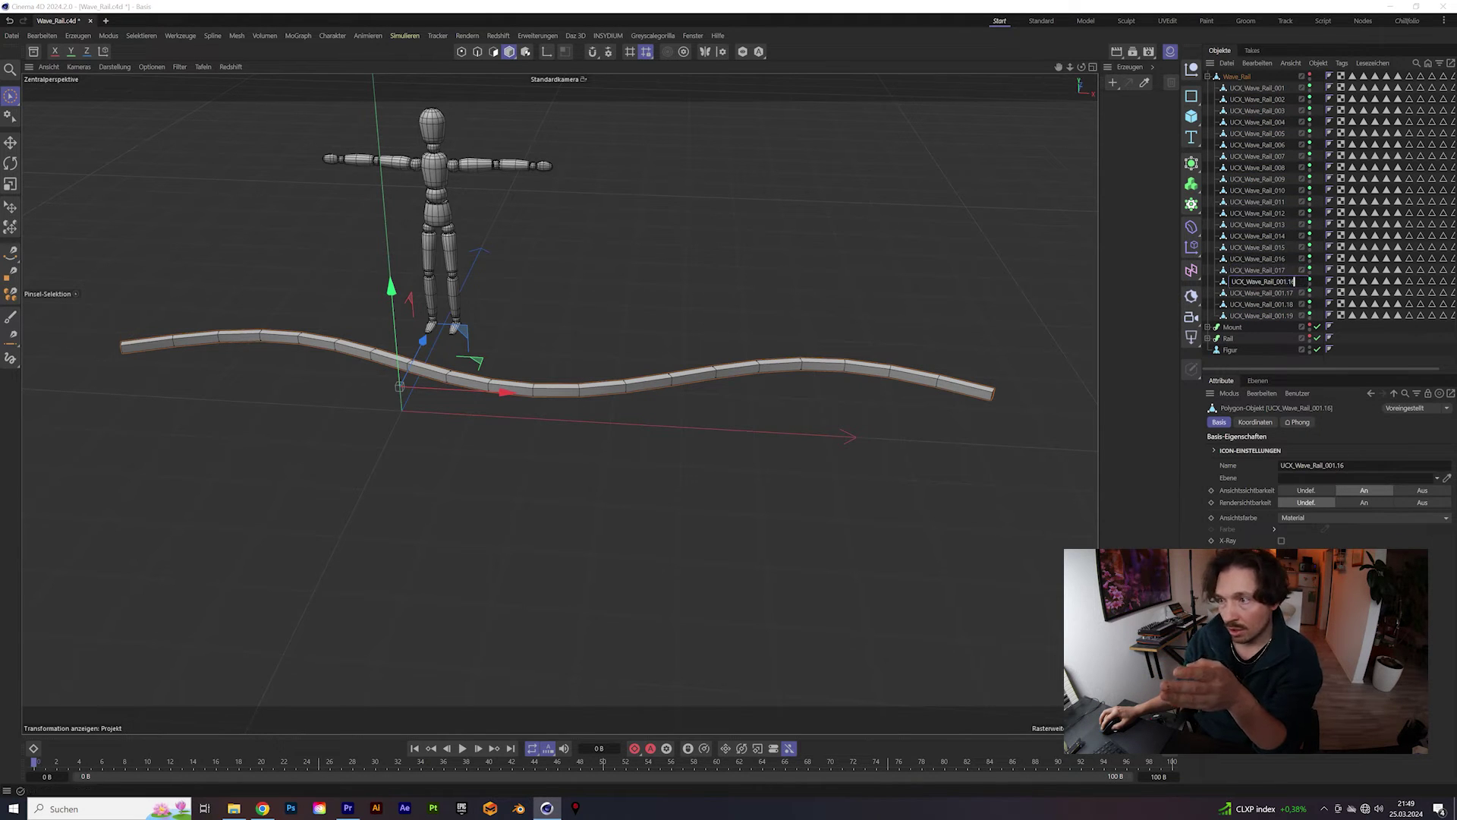
text(20)
click(1262, 315)
key(Delete)
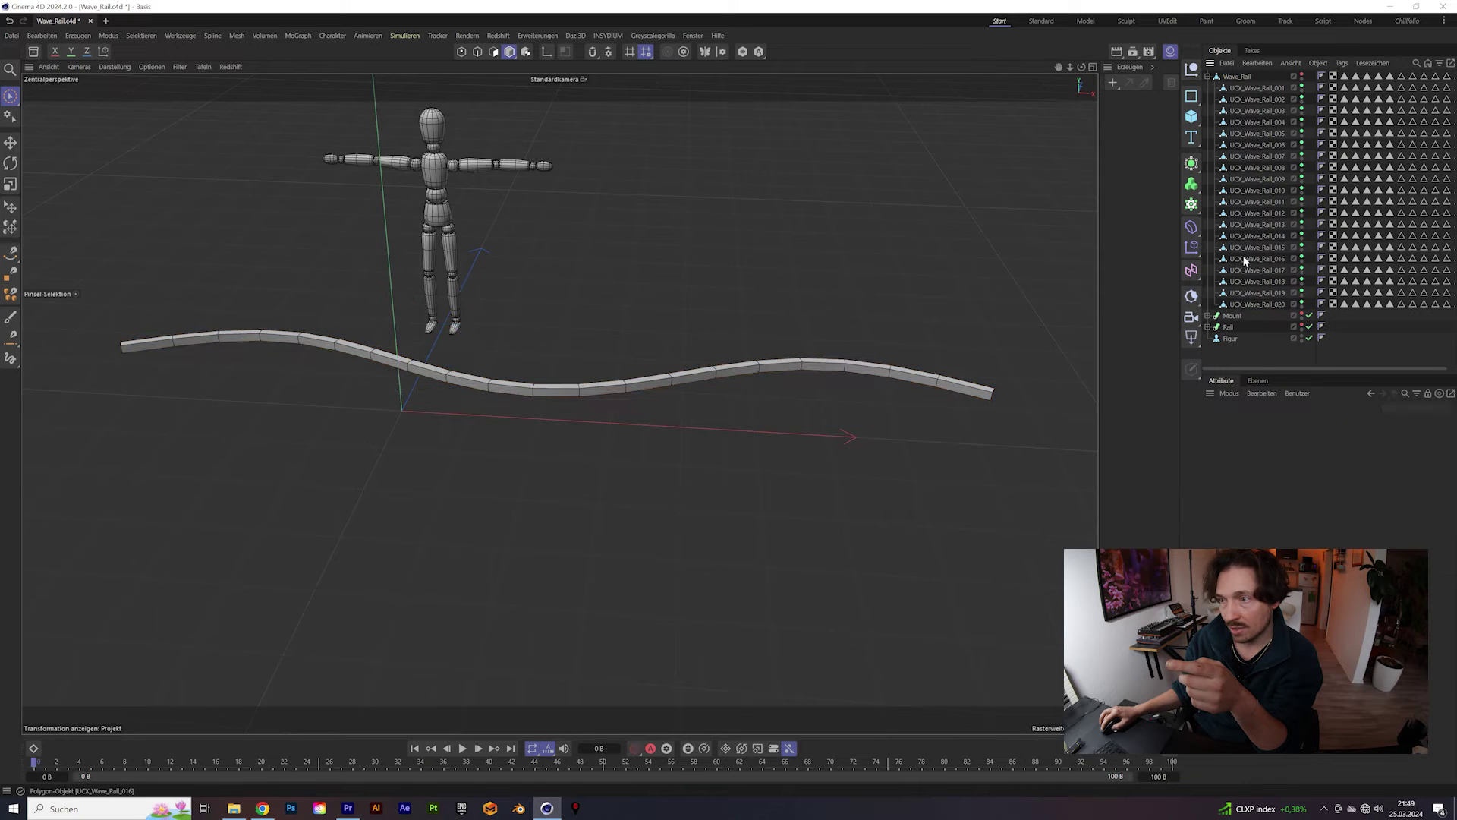
Loop-select the polygons of the rail's first segment in UCX_Wave_Rail_001 and reduce that mesh to this segment.
click(1257, 88)
click(493, 51)
key(u)
key(l)
click(169, 350)
Reduce UCX_Wave_Rail_002 through UCX_Wave_Rail_010 to one consecutive rail segment each, deleting all other polygons.
click(1257, 99)
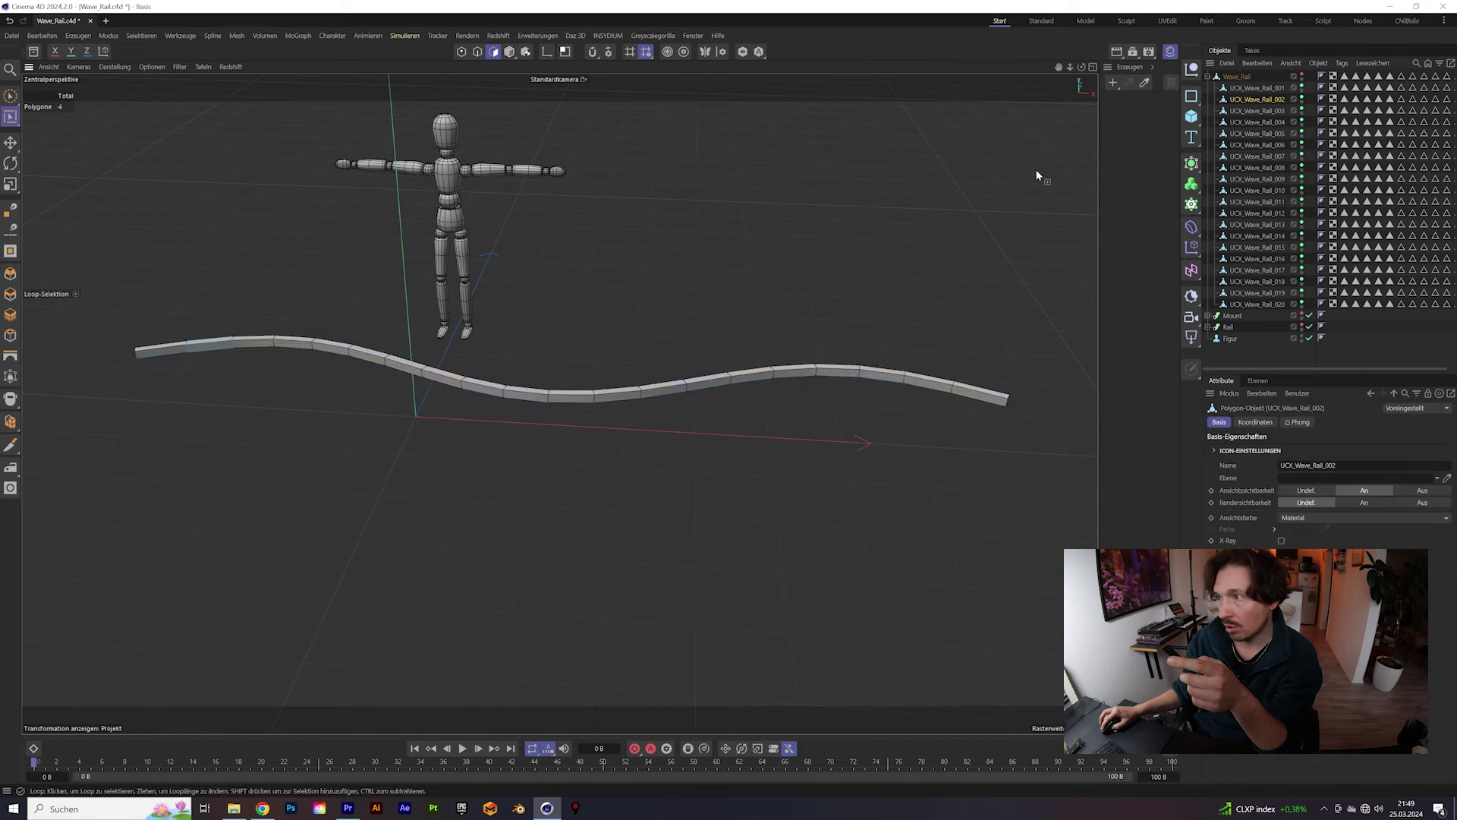
click(1259, 122)
click(1280, 134)
click(1257, 145)
click(446, 376)
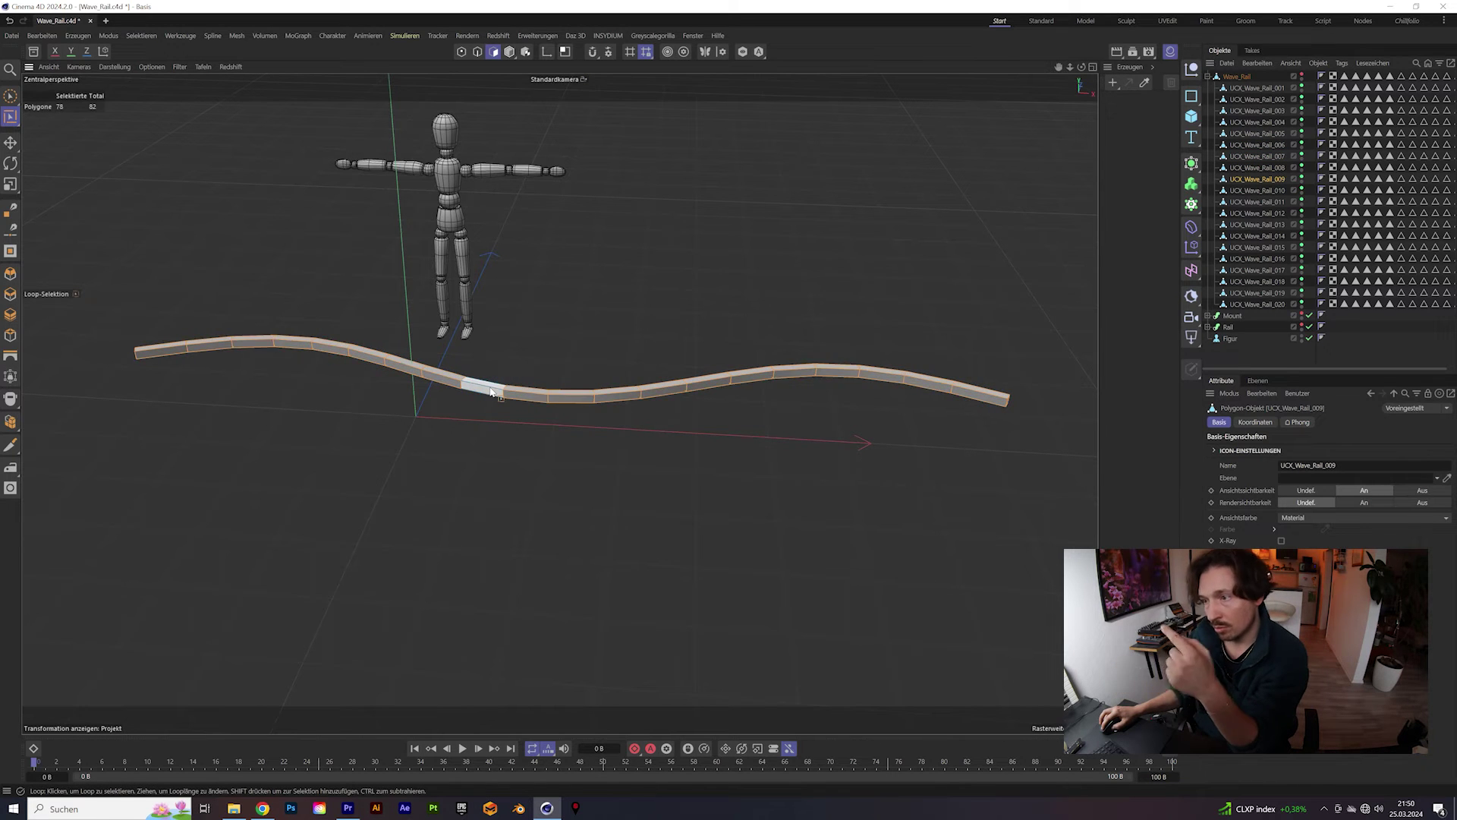
click(535, 395)
Isolate the matching rail segment in each of UCX_Wave_Rail_011 through UCX_Wave_Rail_015 using loop selections.
click(1275, 202)
click(1275, 212)
click(664, 390)
click(1272, 236)
click(710, 383)
click(1271, 248)
click(753, 376)
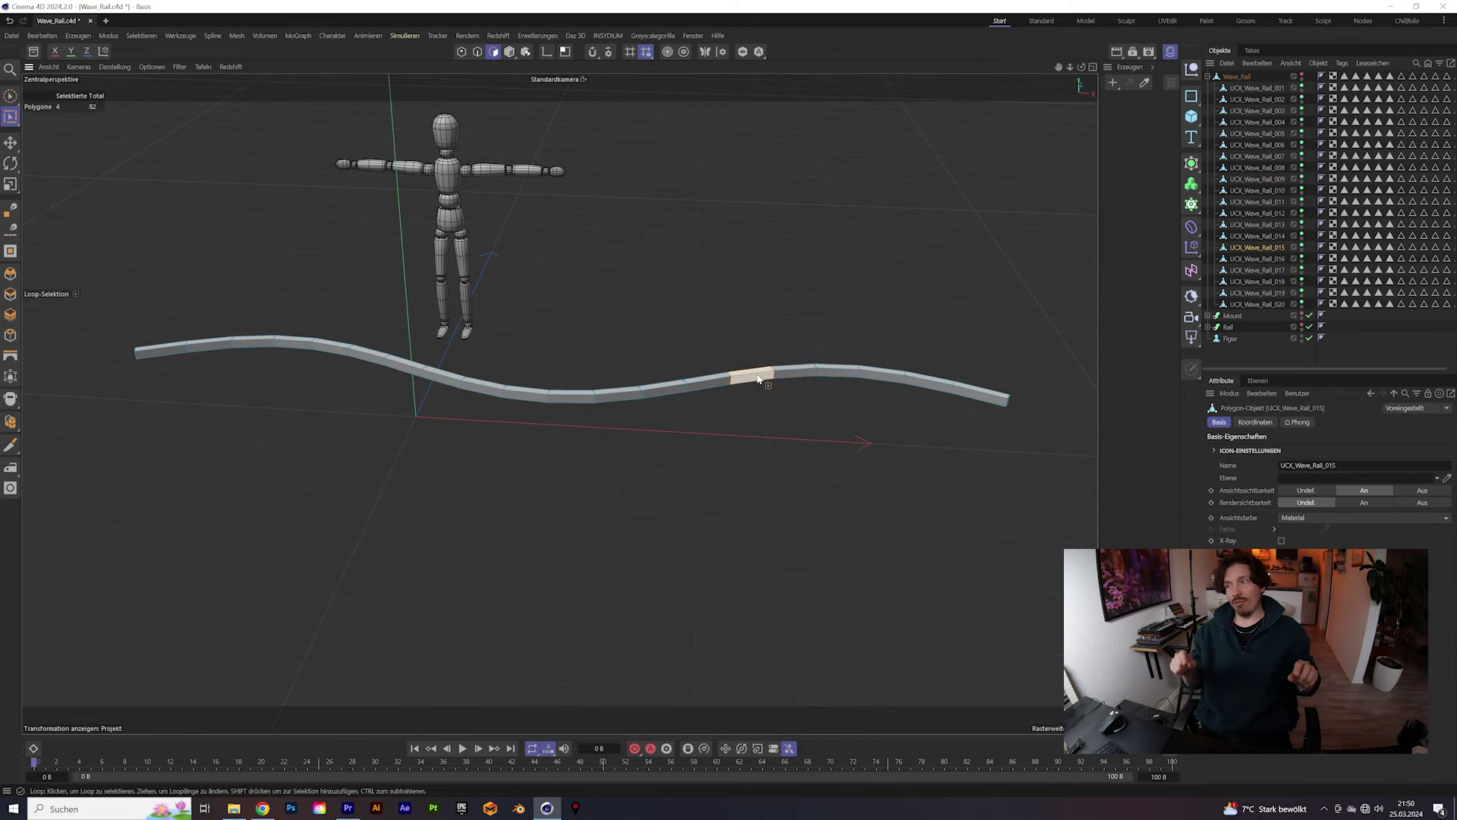
Strip UCX_Wave_Rail_016 and UCX_Wave_Rail_017 down to their own segments by inverting the loop selection and deleting the rest.
click(1269, 259)
click(799, 374)
key(u)
key(i)
key(Delete)
click(1268, 271)
click(838, 372)
Isolate the last three rail segments in UCX_Wave_Rail_018, UCX_Wave_Rail_019 and UCX_Wave_Rail_020.
click(1267, 281)
click(884, 375)
click(1266, 293)
click(930, 384)
click(1266, 306)
click(983, 397)
key(u)
key(i)
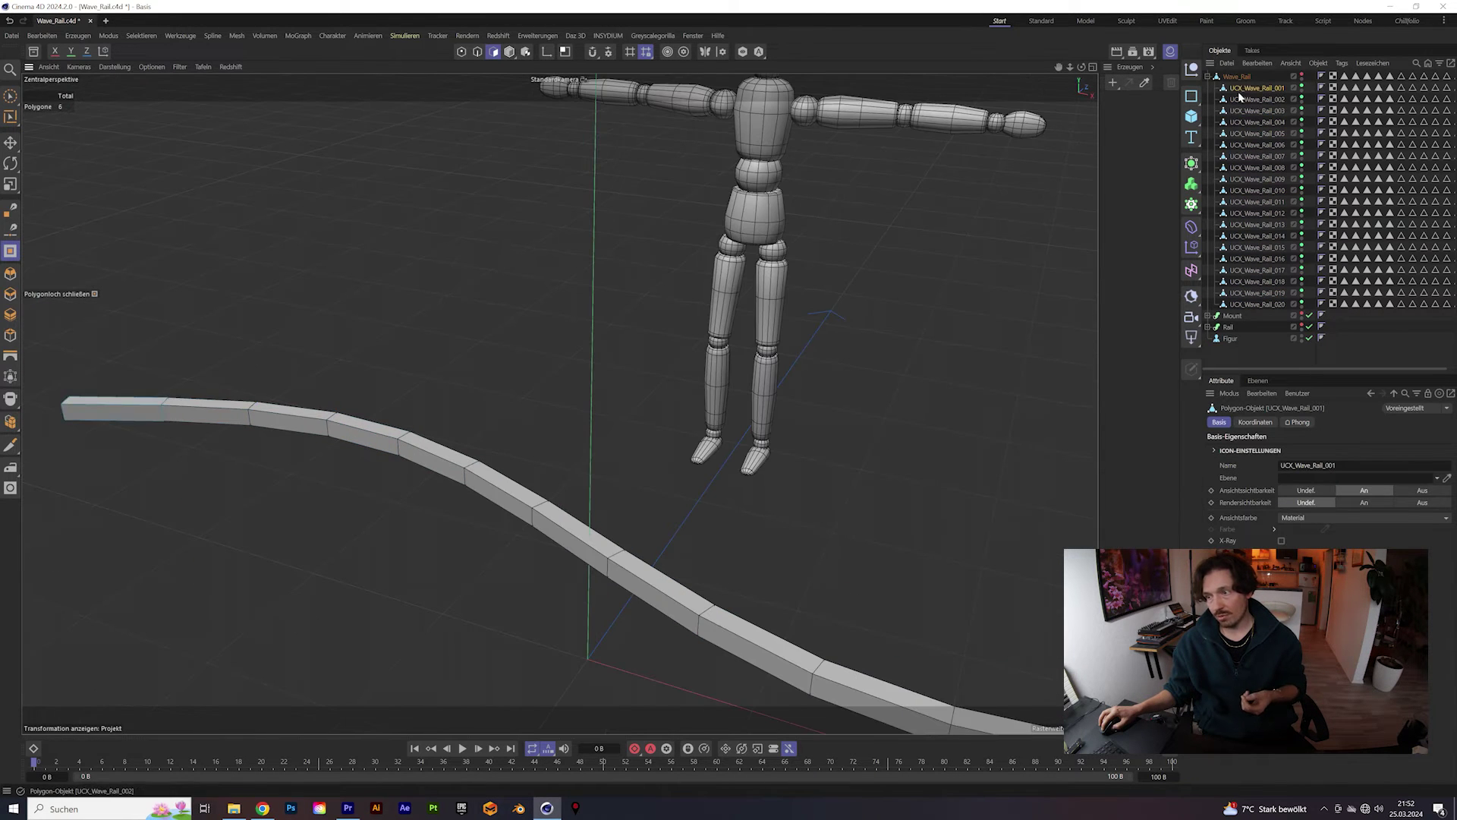
Optimize the points of all 20 UCX_Wave_Rail meshes to remove loose points, and return to Model mode.
click(462, 51)
right_click(500, 393)
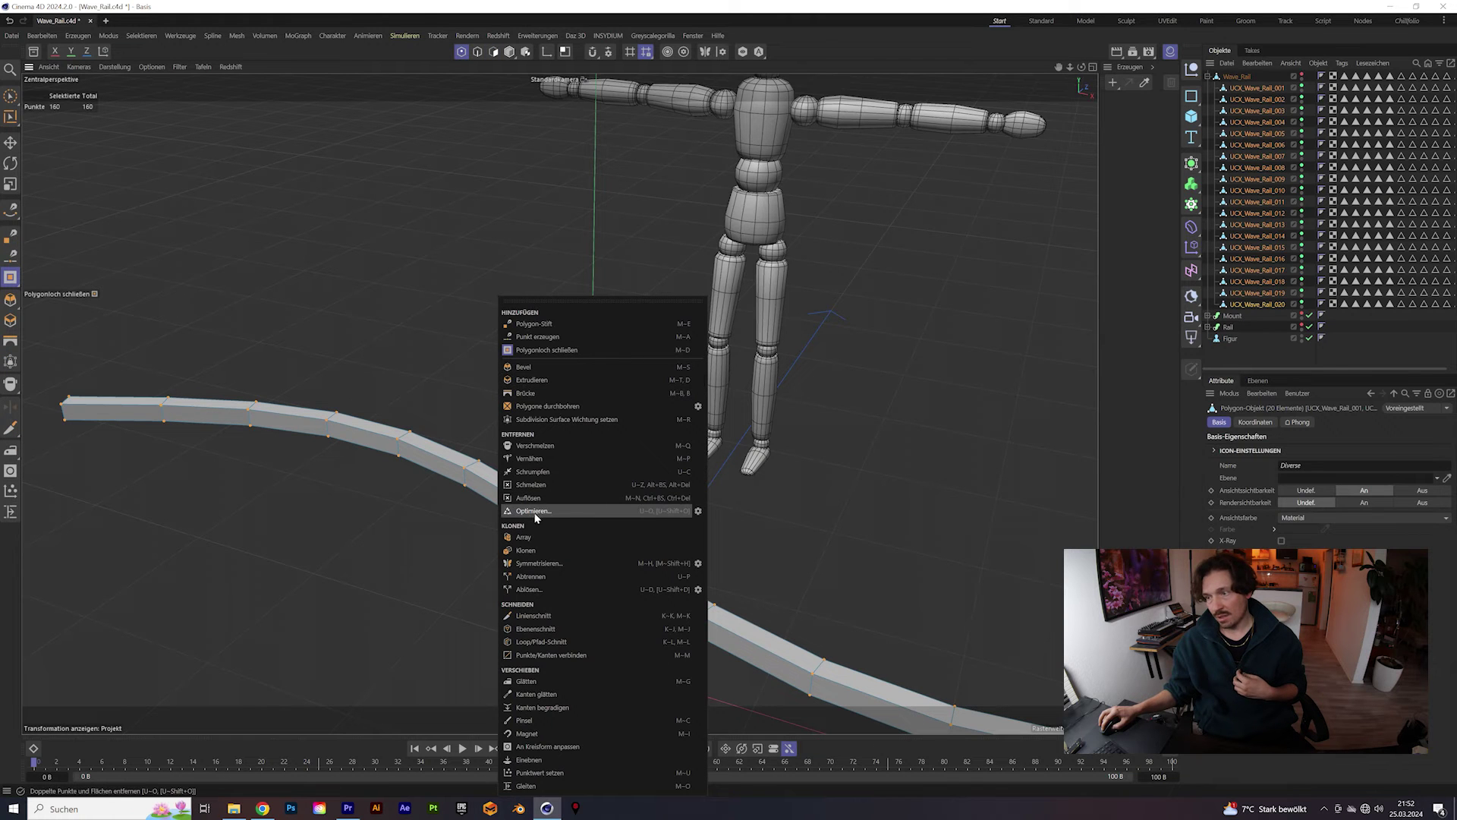
click(560, 511)
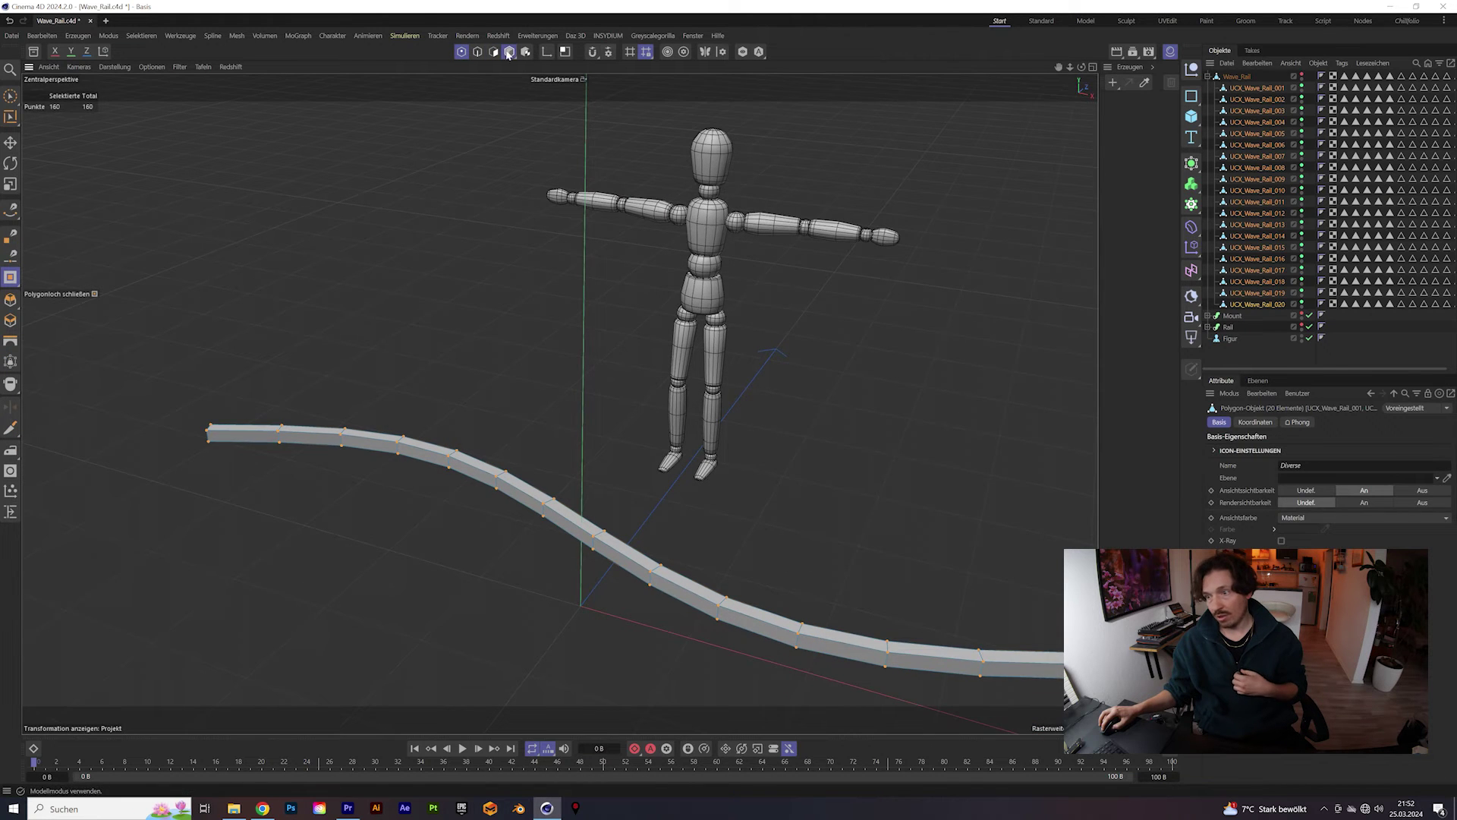
click(509, 54)
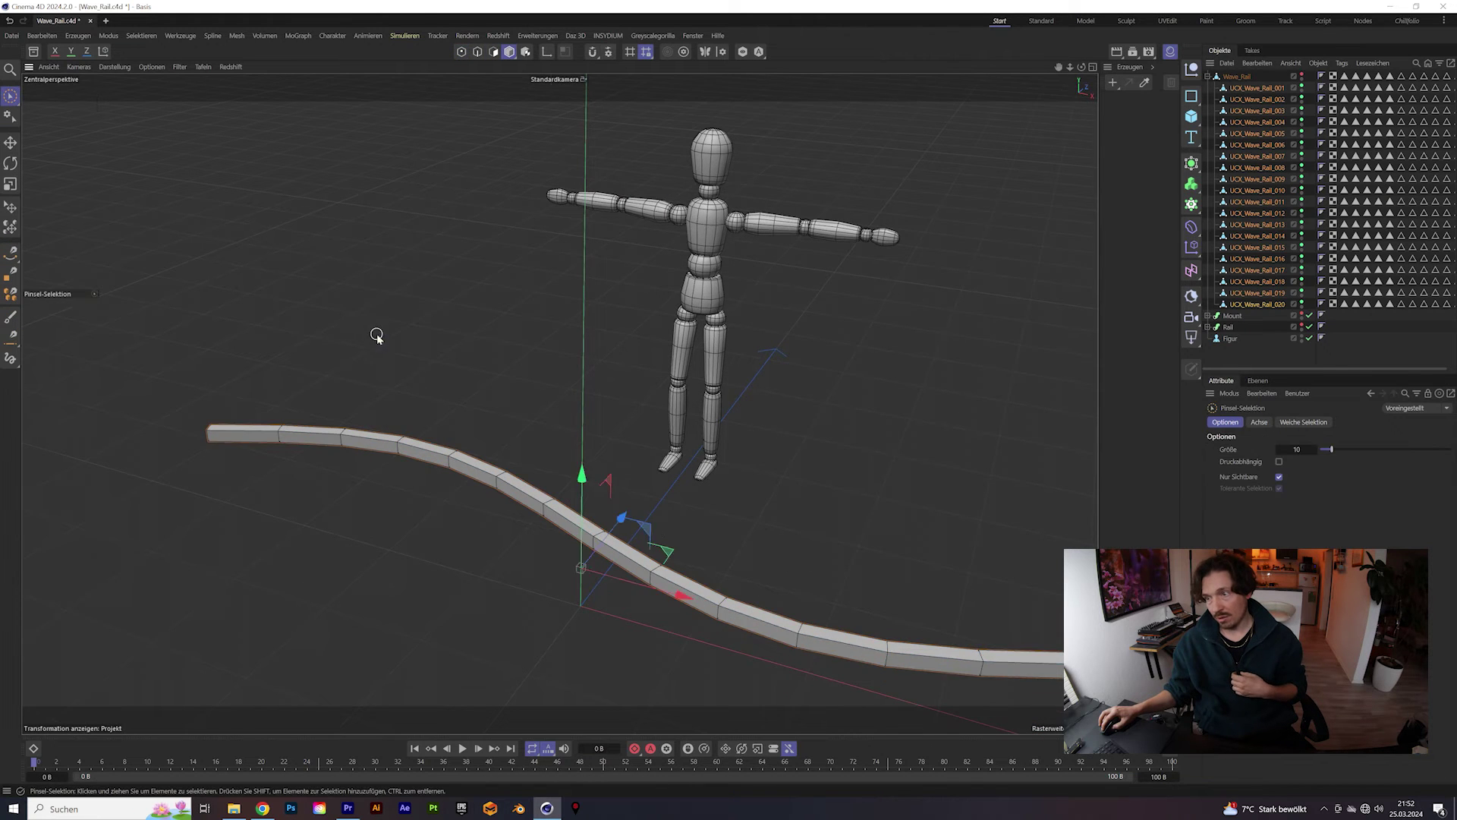
scroll(592, 444, down, 4)
alt+middle_drag(592, 444, 377, 346)
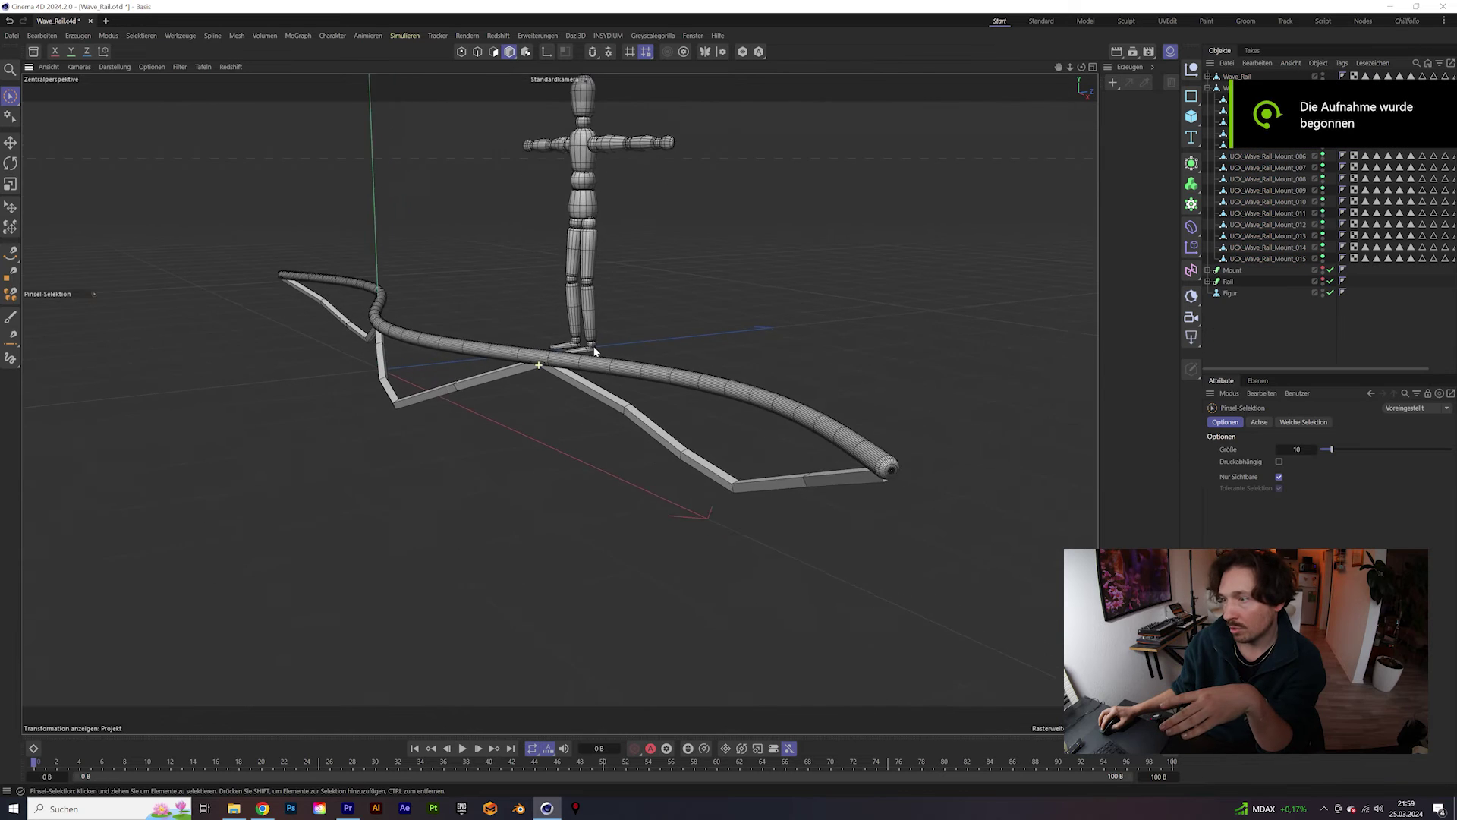
Hide the UCX_Wave_Rail collision meshes, show the round Wave_Rail mesh and collapse its hierarchy.
alt+drag(595, 351, 534, 338)
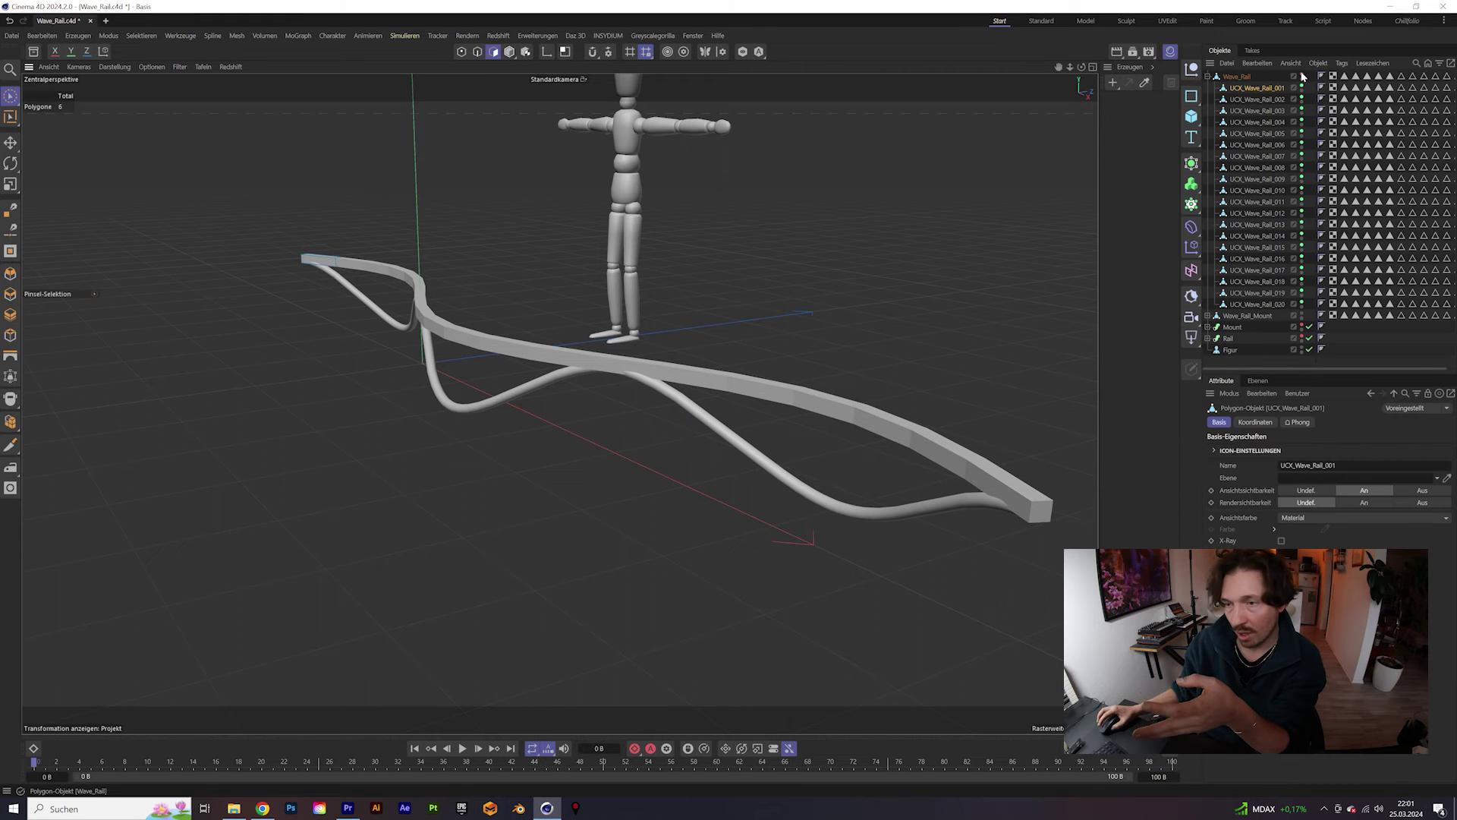
ctrl+click(1302, 74)
ctrl+click(1302, 73)
ctrl+click(1302, 73)
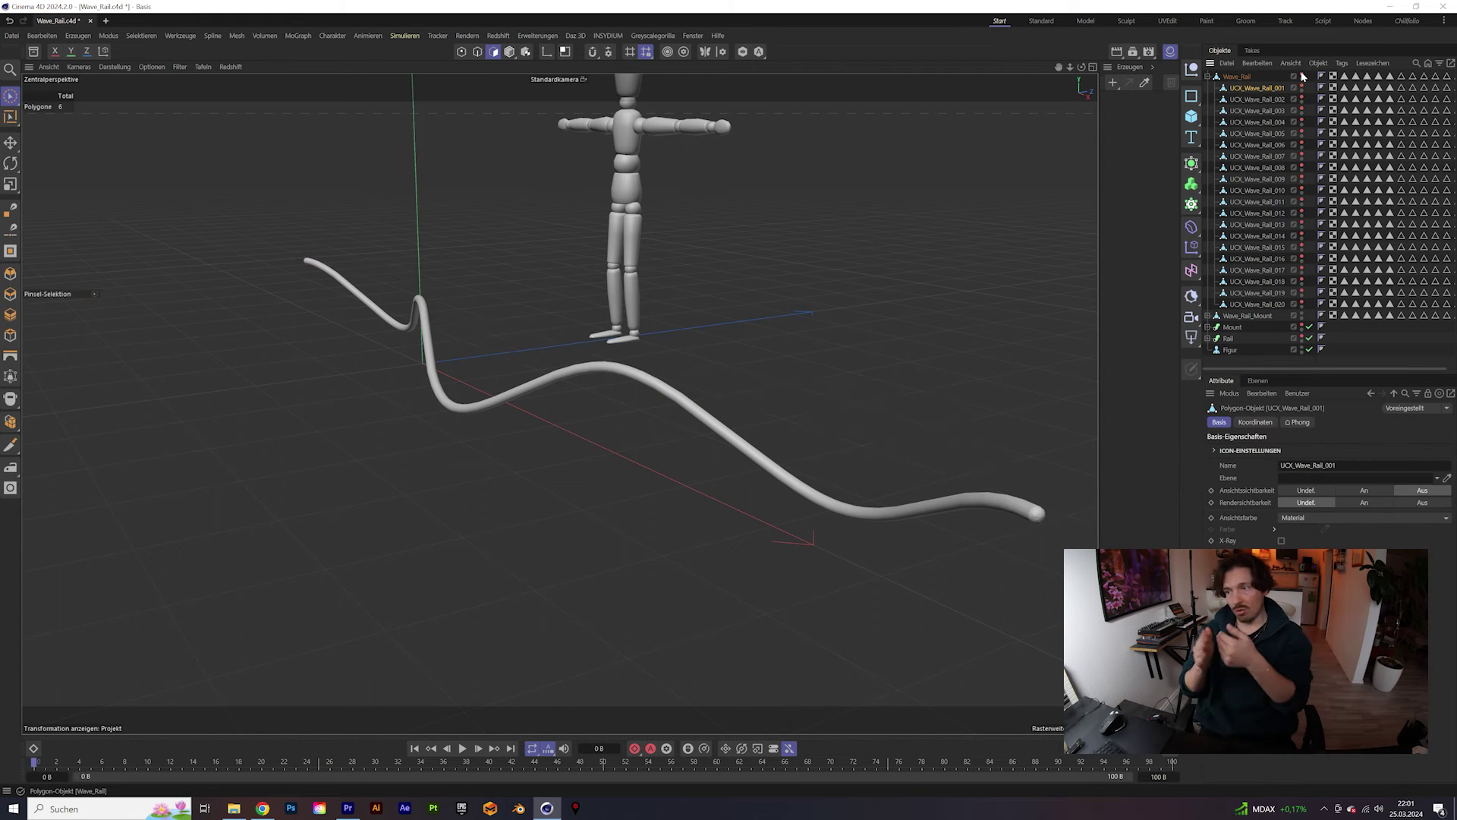
click(1207, 76)
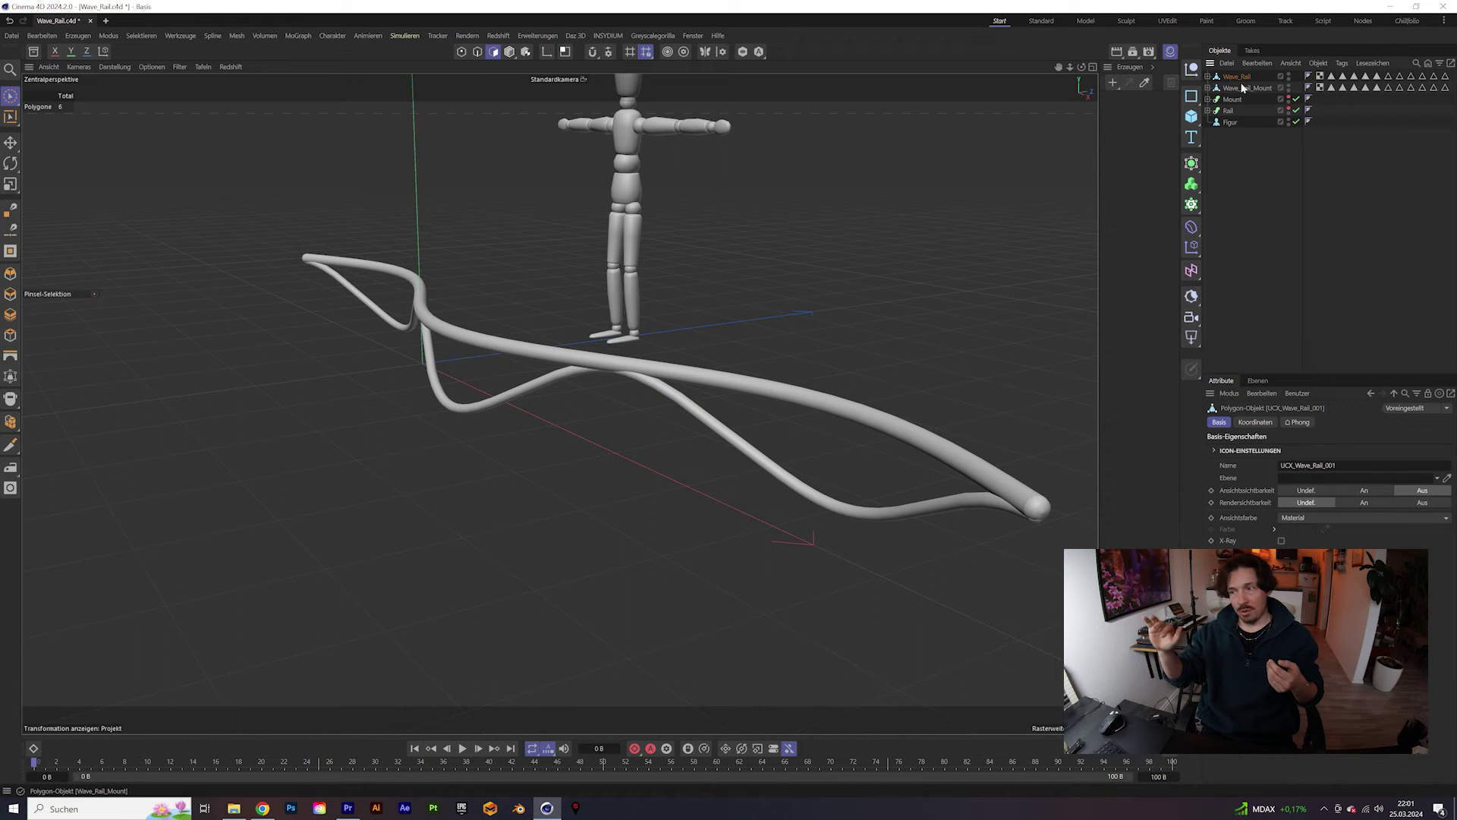
Hide the Wave_Rail_Mount mesh, show its UCX_Wave_Rail_Mount collision pieces and examine how they follow the mount's curve.
click(1243, 91)
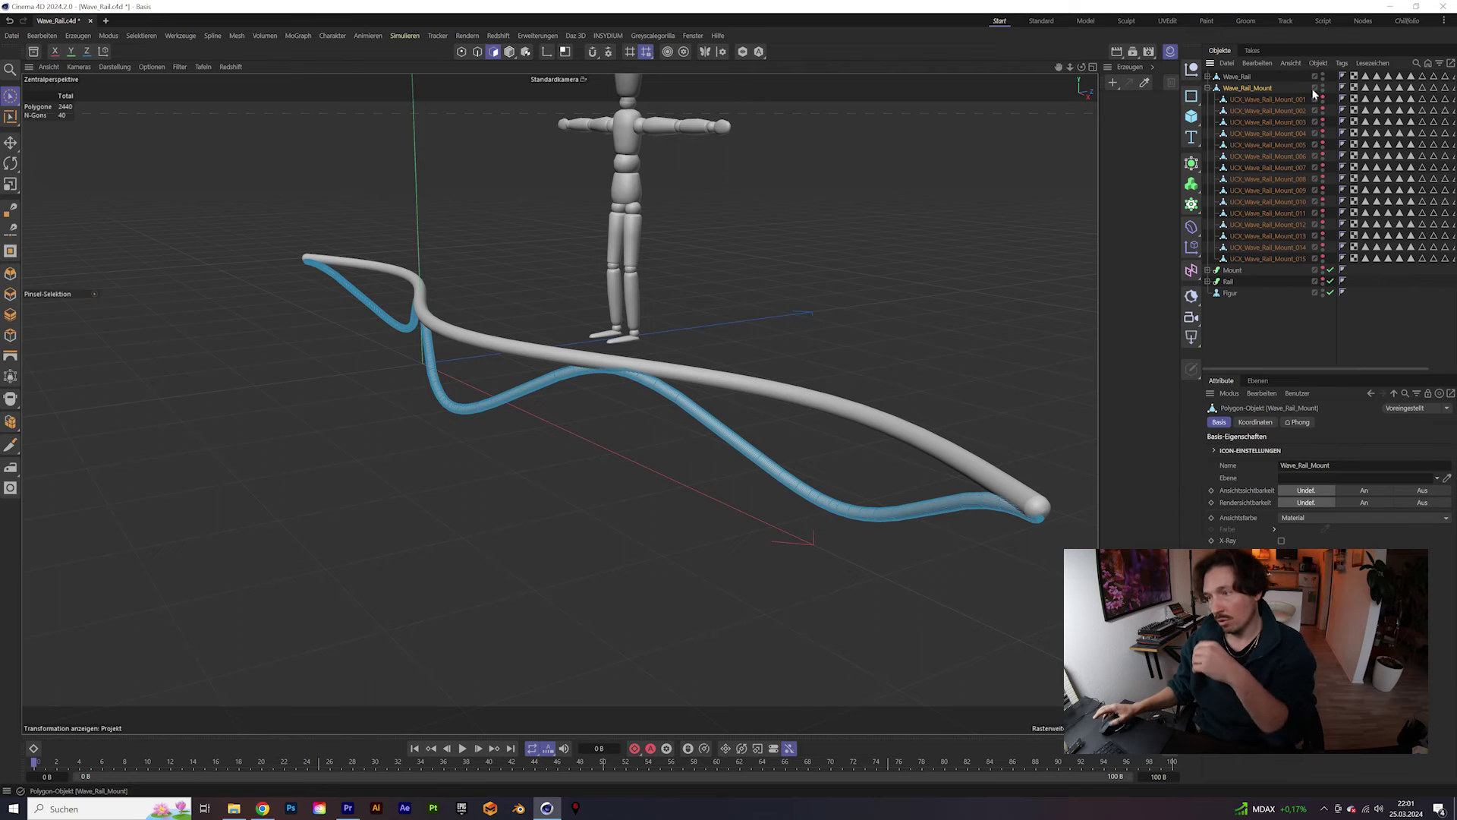
click(1323, 88)
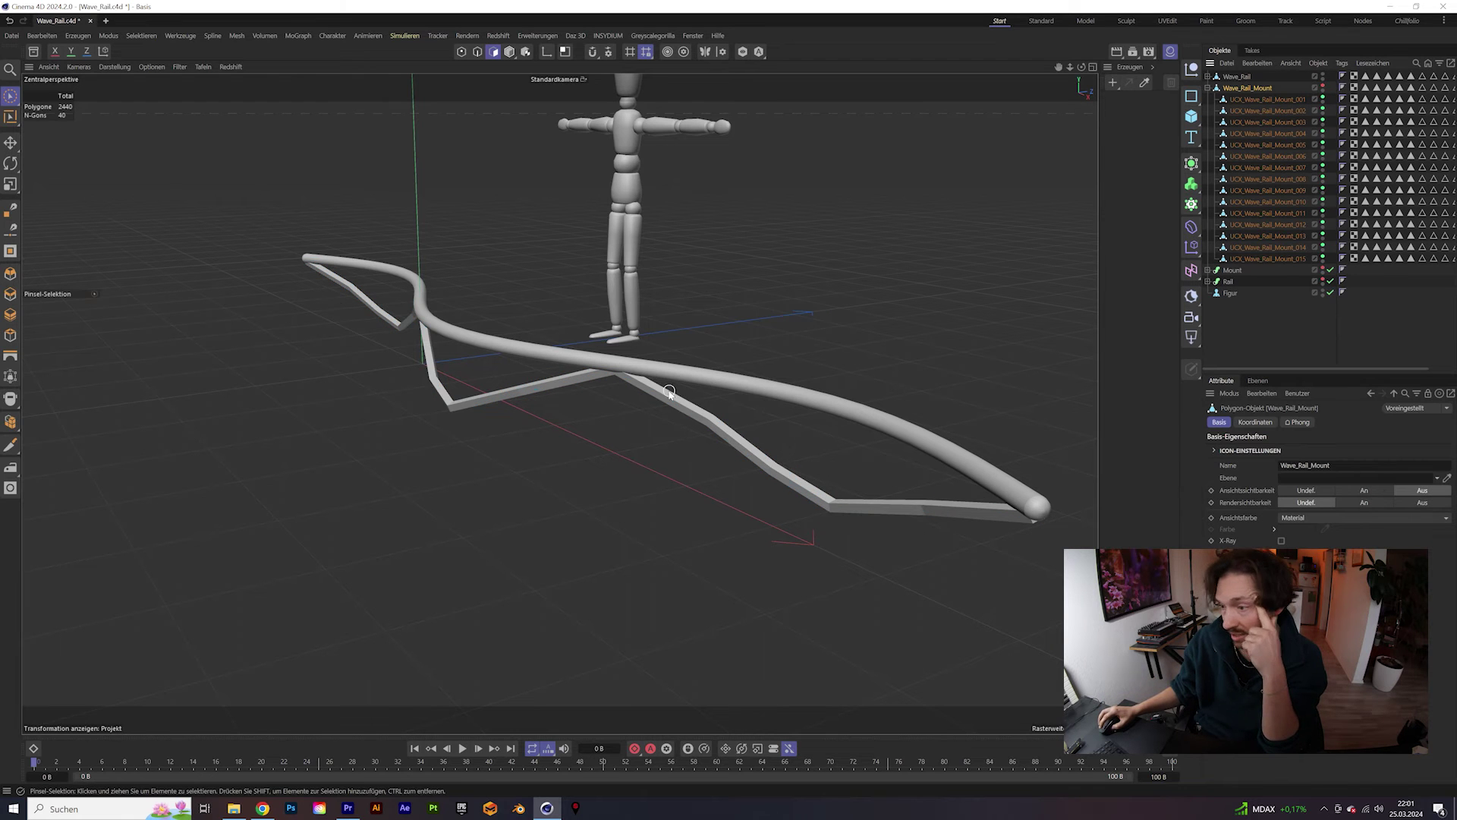
alt+drag(666, 391, 583, 353)
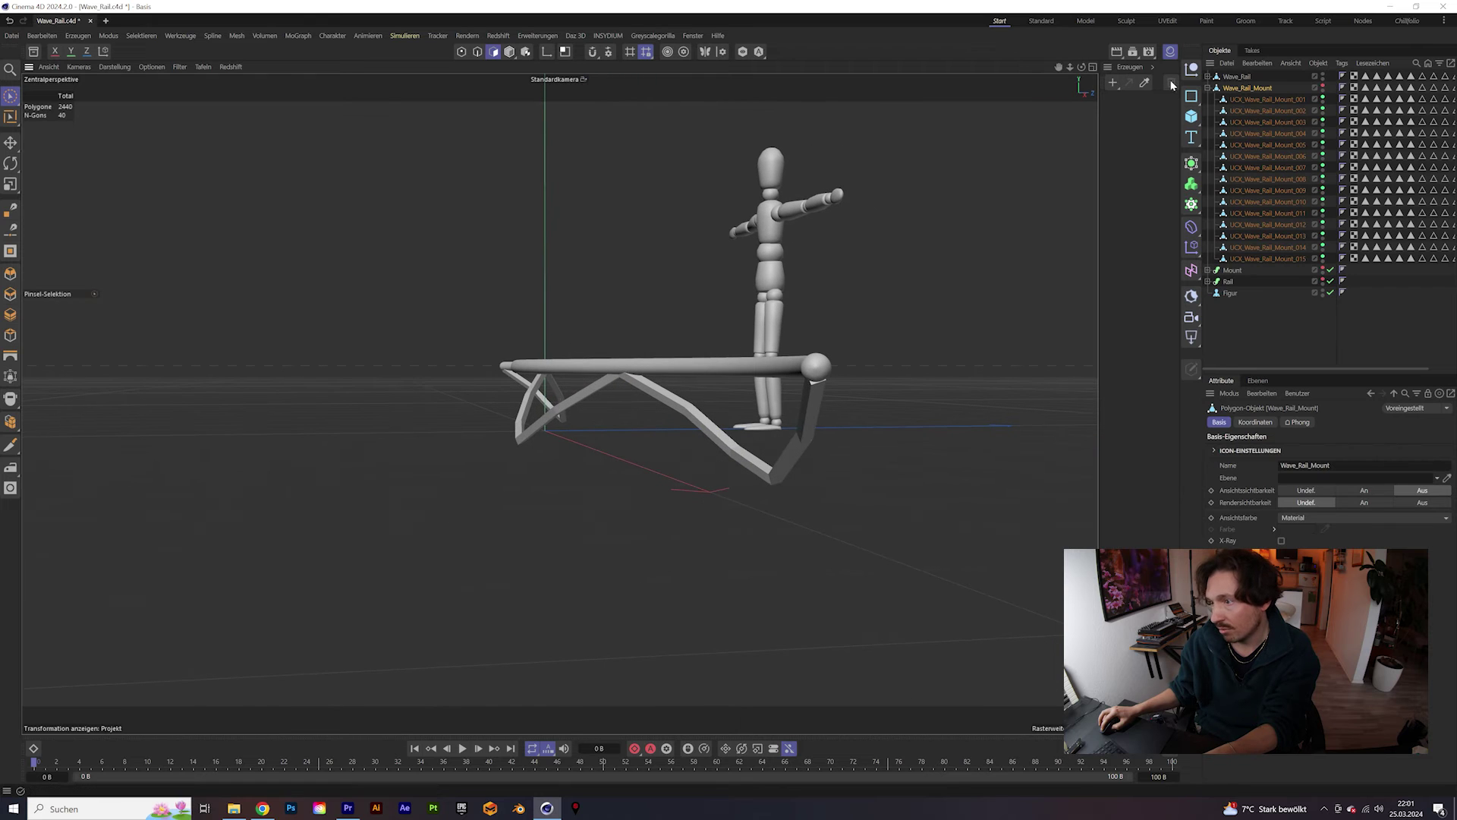
click(1324, 87)
alt+drag(638, 385, 524, 390)
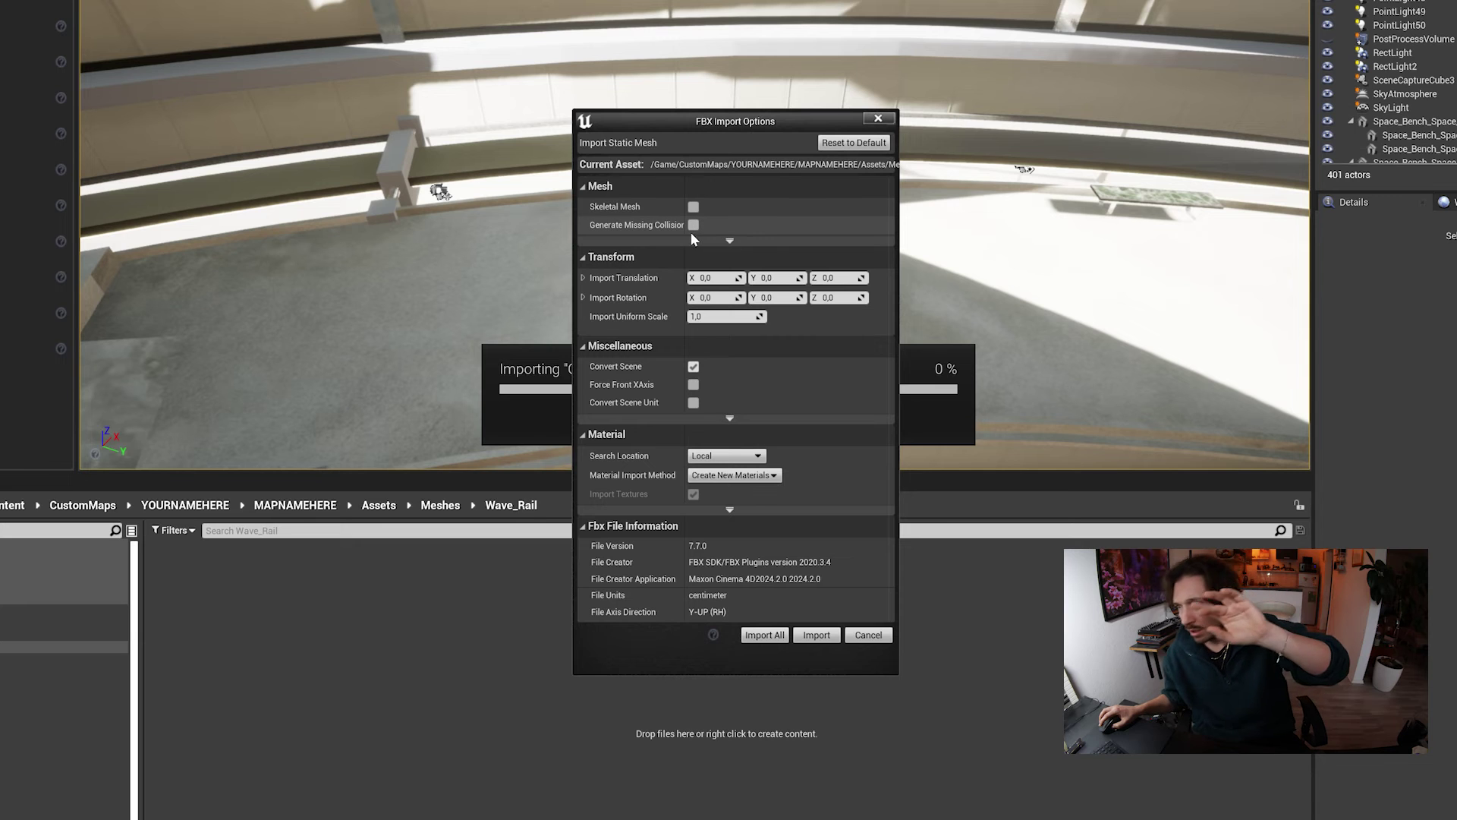
In Unreal Engine, import the wave rail FBX with Generate Missing Collision off and place the rail and mount in the level.
click(817, 635)
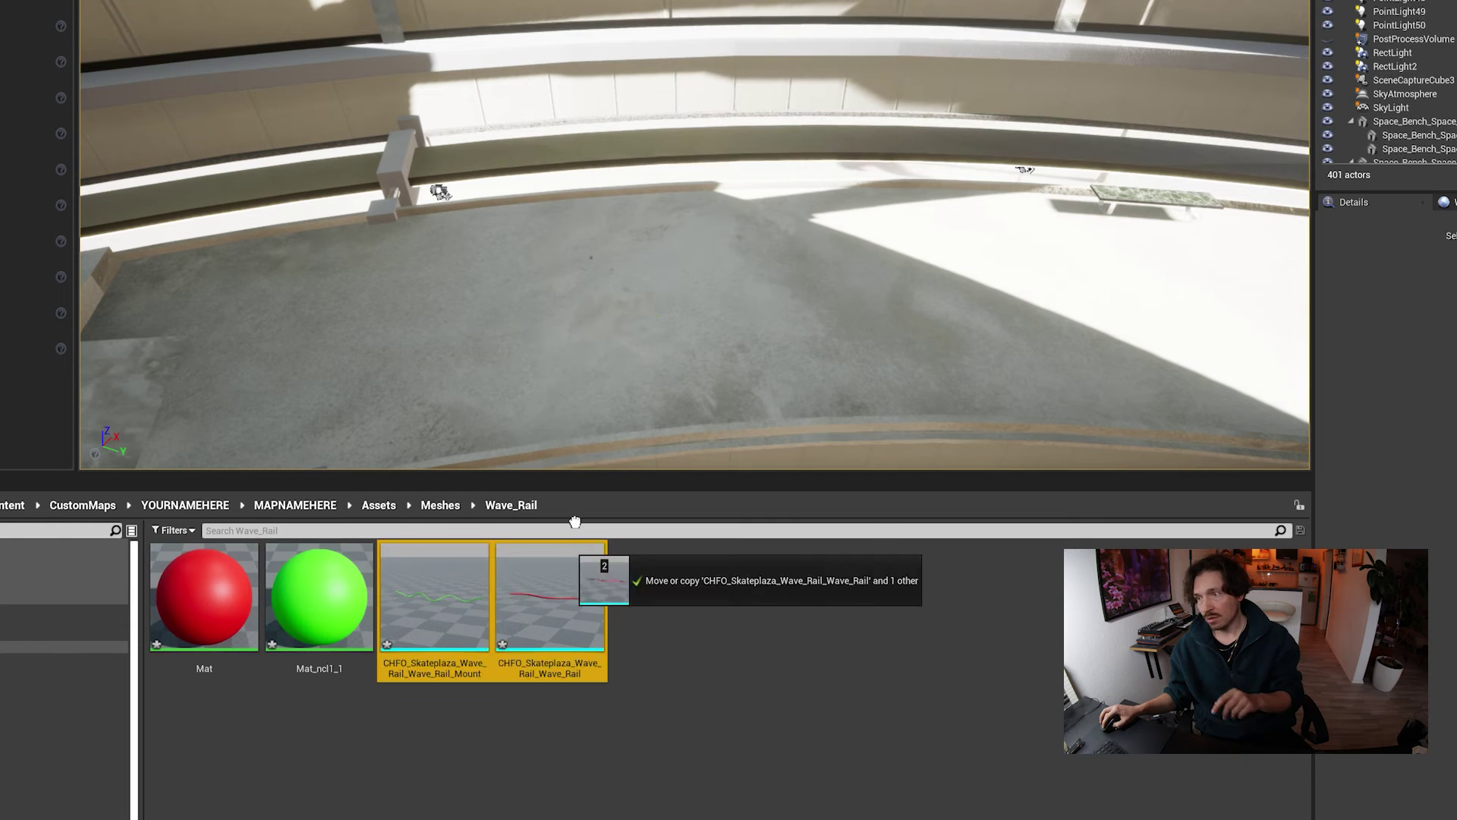
drag(585, 577, 639, 301)
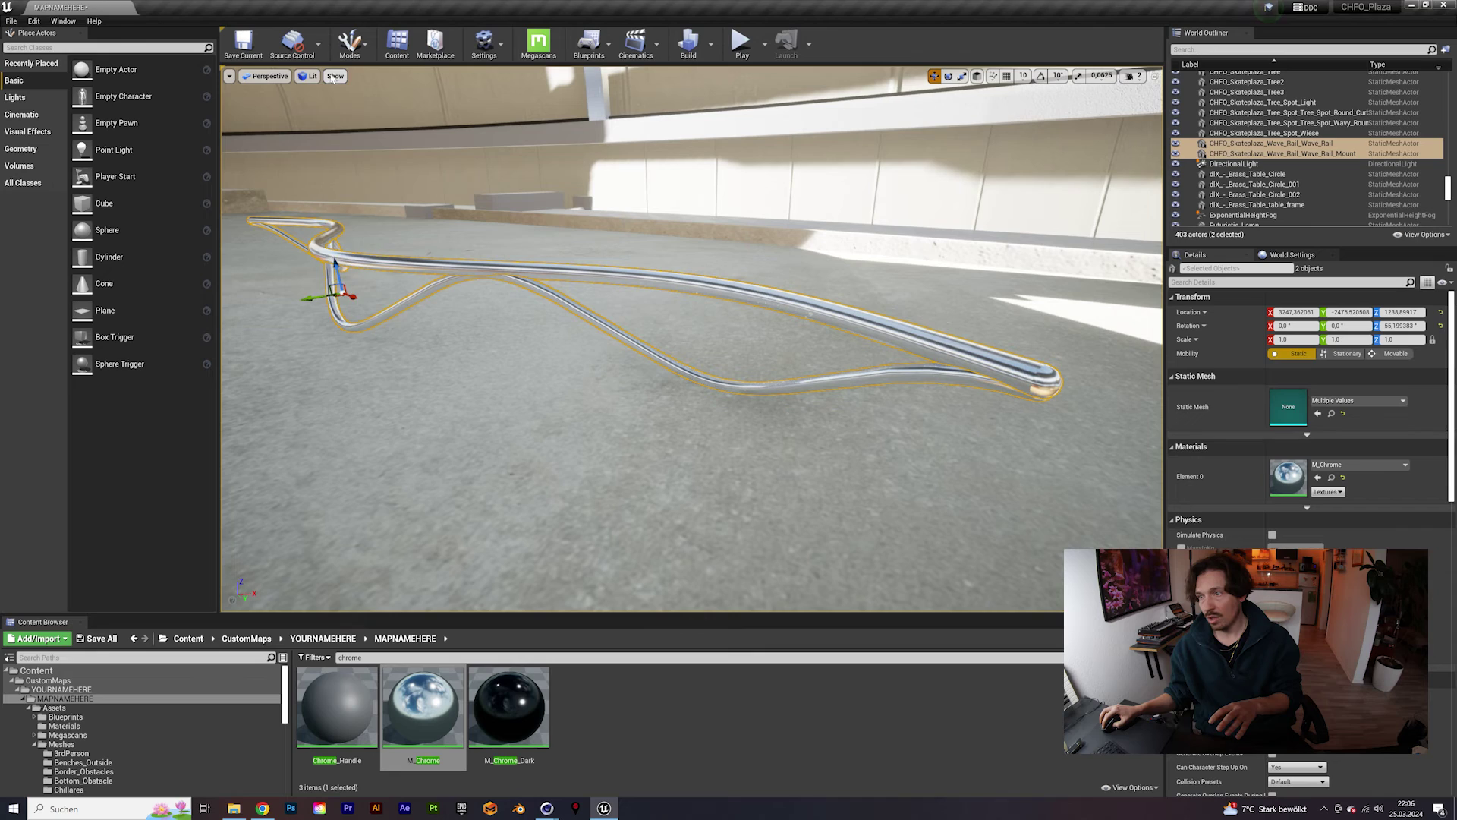
Turn on the collision display in the viewport and examine the collision outlines around the wave rail and its mount.
click(335, 76)
click(369, 152)
mouse_move(661, 239)
right_down()
mouse_move(744, 269)
mouse_move(660, 239)
right_up()
click(772, 221)
right_drag(771, 221, 683, 262)
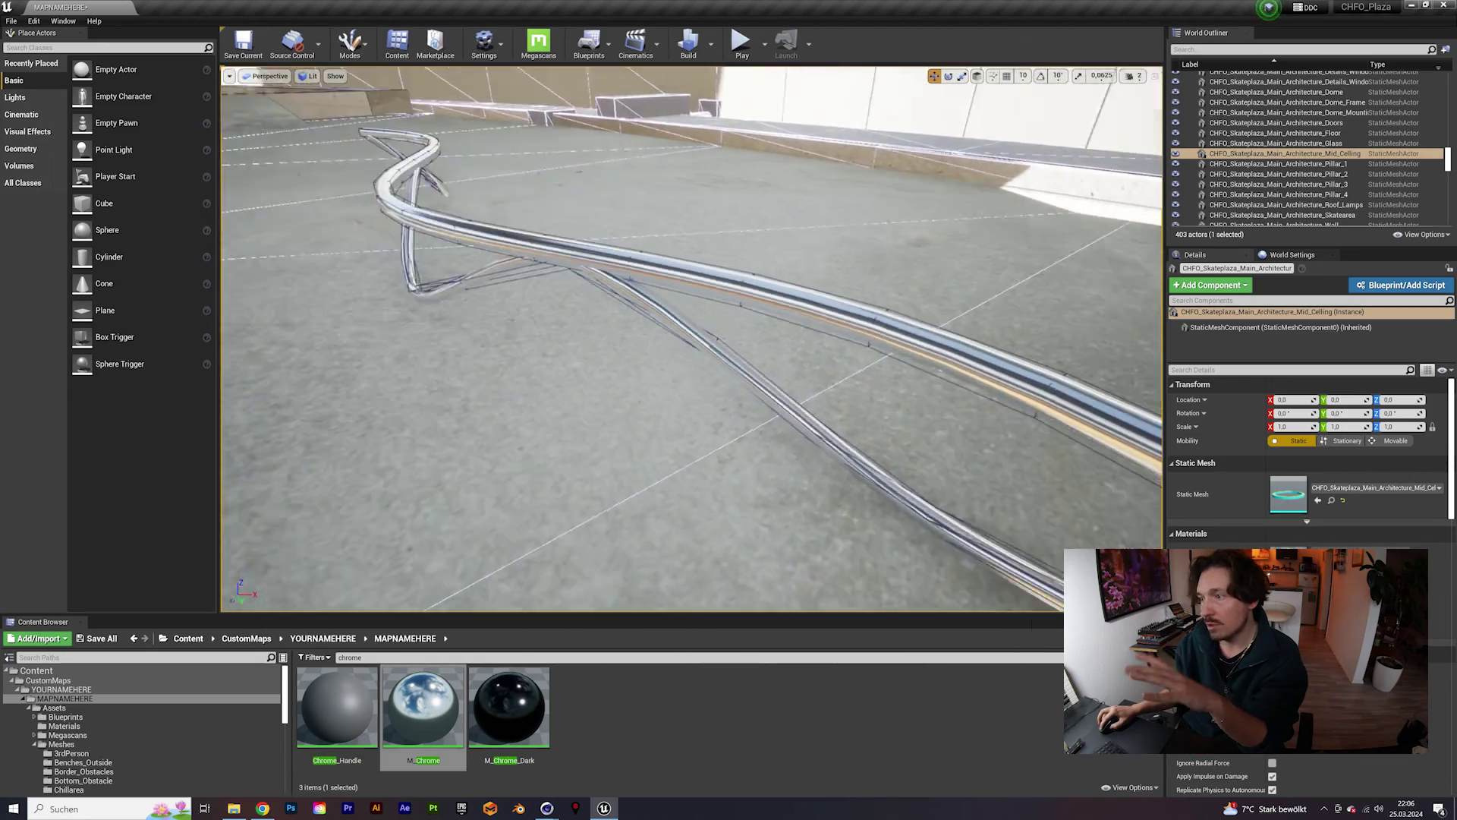